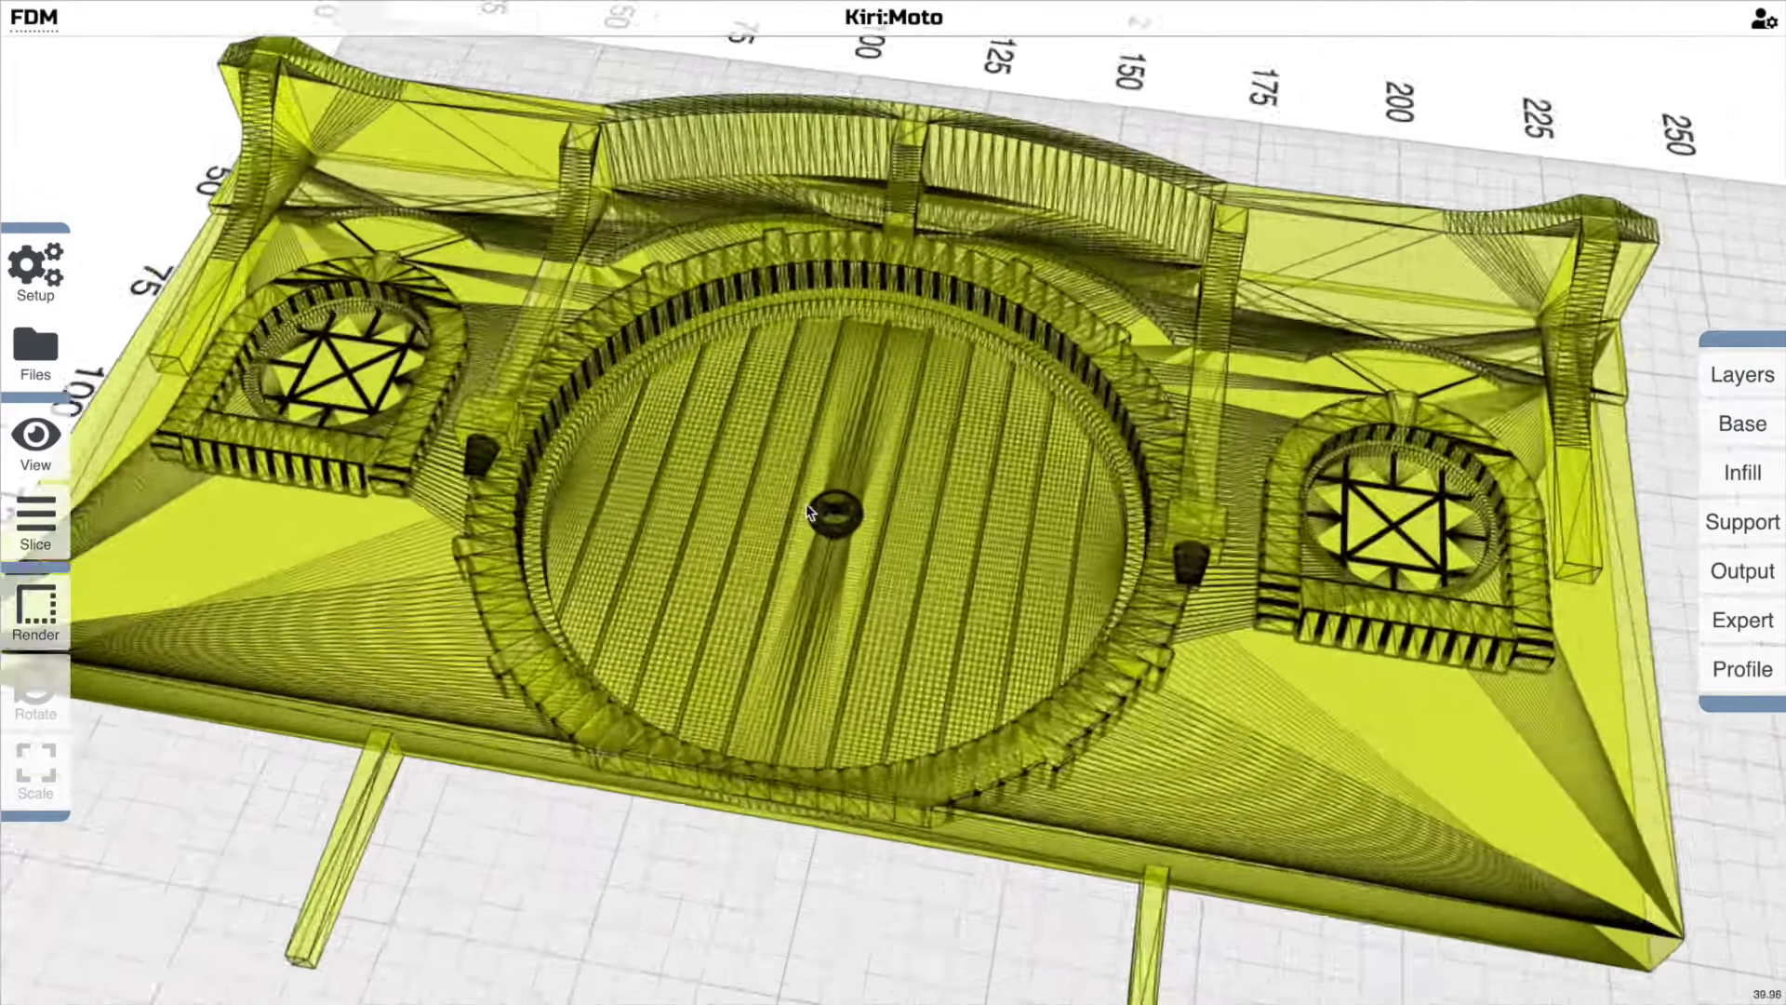
Step: Zoom and orbit the Kiri:Moto view to inspect the house-front wireframe from a low side angle
{"action": "scroll", "coordinate": [1072, 565], "scroll_direction": "down", "scroll_amount": 3}
{"action": "left_click_drag", "start_coordinate": [1072, 565], "coordinate": [1274, 572]}
{"action": "scroll", "coordinate": [1271, 564], "scroll_direction": "down", "scroll_amount": 3}
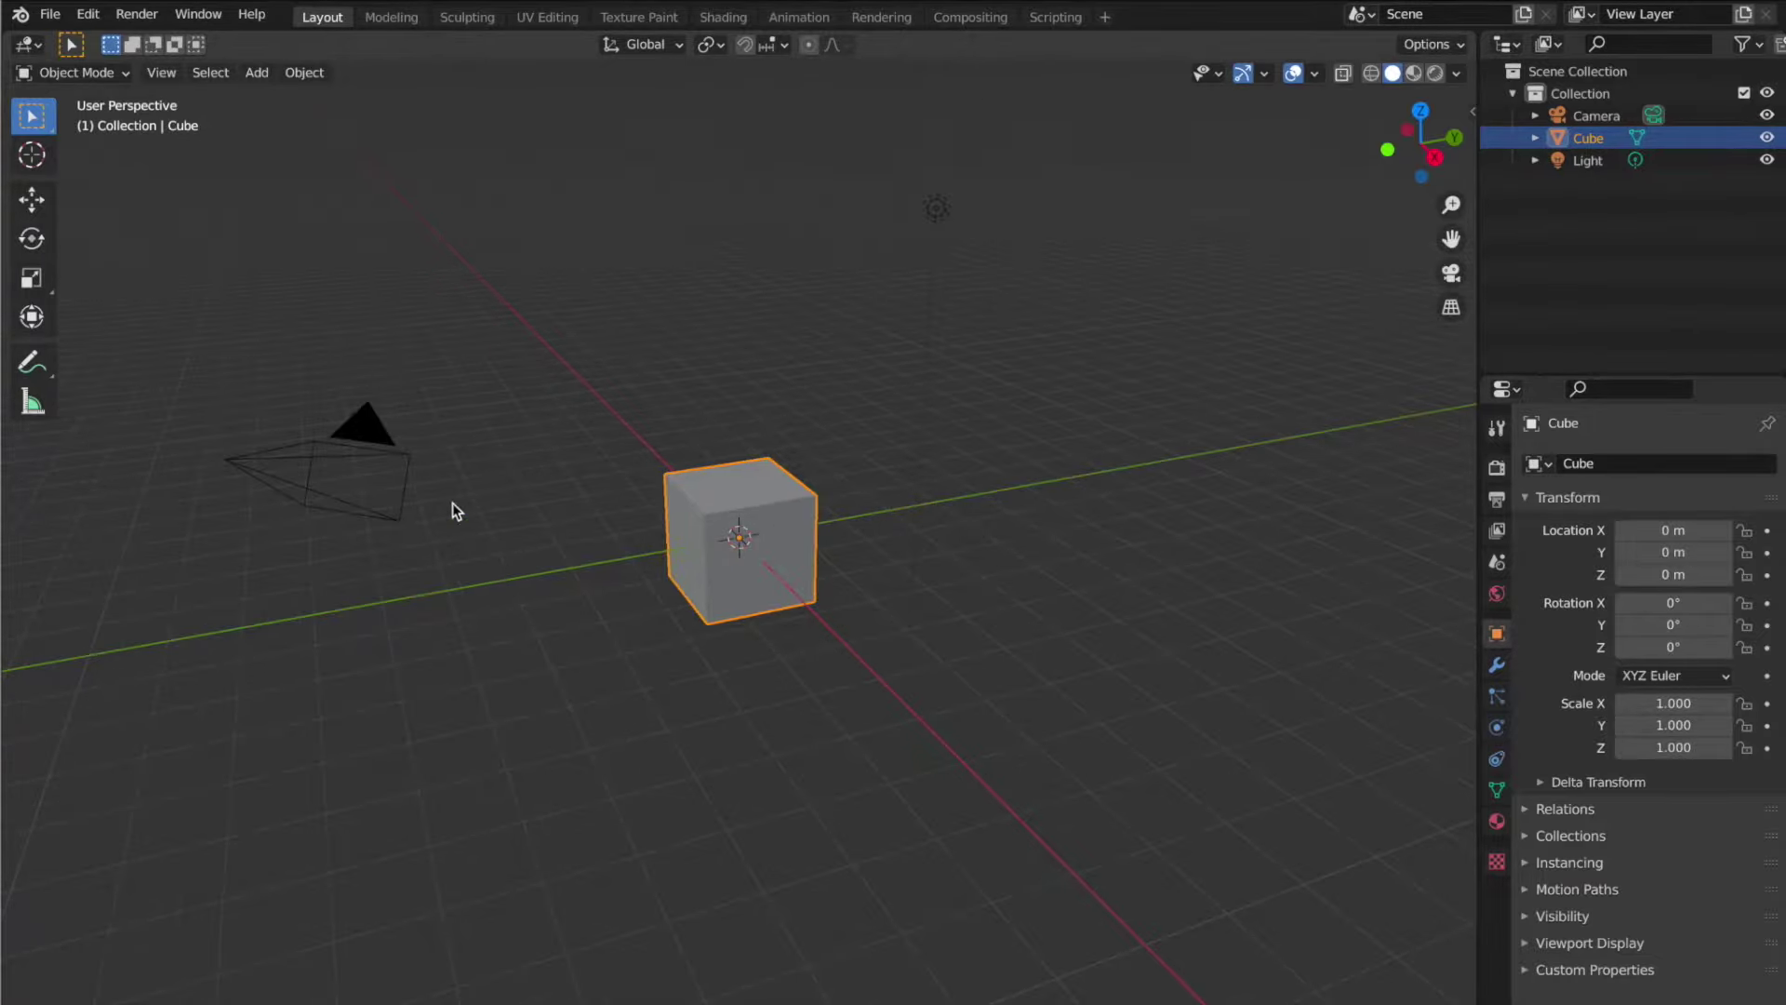
Step: Delete the default camera and light from the scene
{"action": "left_click", "coordinate": [403, 471]}
{"action": "key", "text": "x"}
{"action": "left_click", "coordinate": [404, 471]}
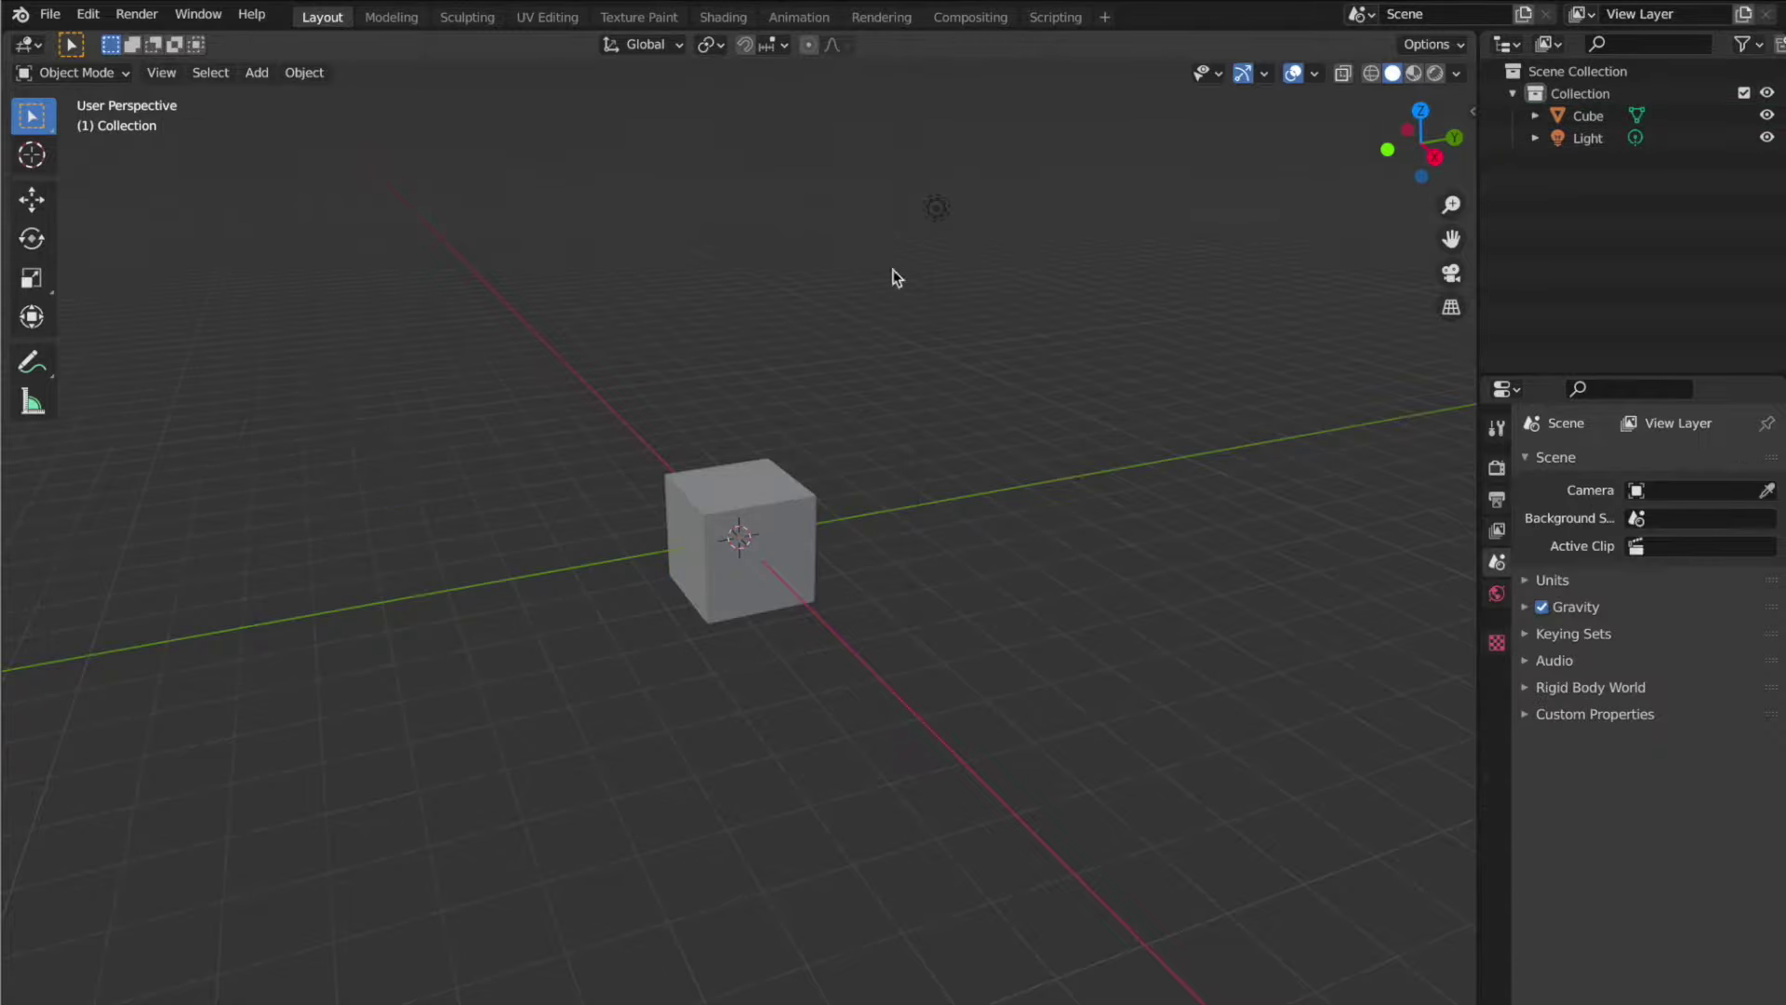
{"action": "left_click", "coordinate": [945, 212]}
{"action": "key", "text": "x"}
{"action": "left_click", "coordinate": [945, 212]}
Step: Import Bilbo_House_Front_1X.stl from the Models folder
{"action": "scroll", "coordinate": [572, 482], "scroll_direction": "down", "scroll_amount": 3}
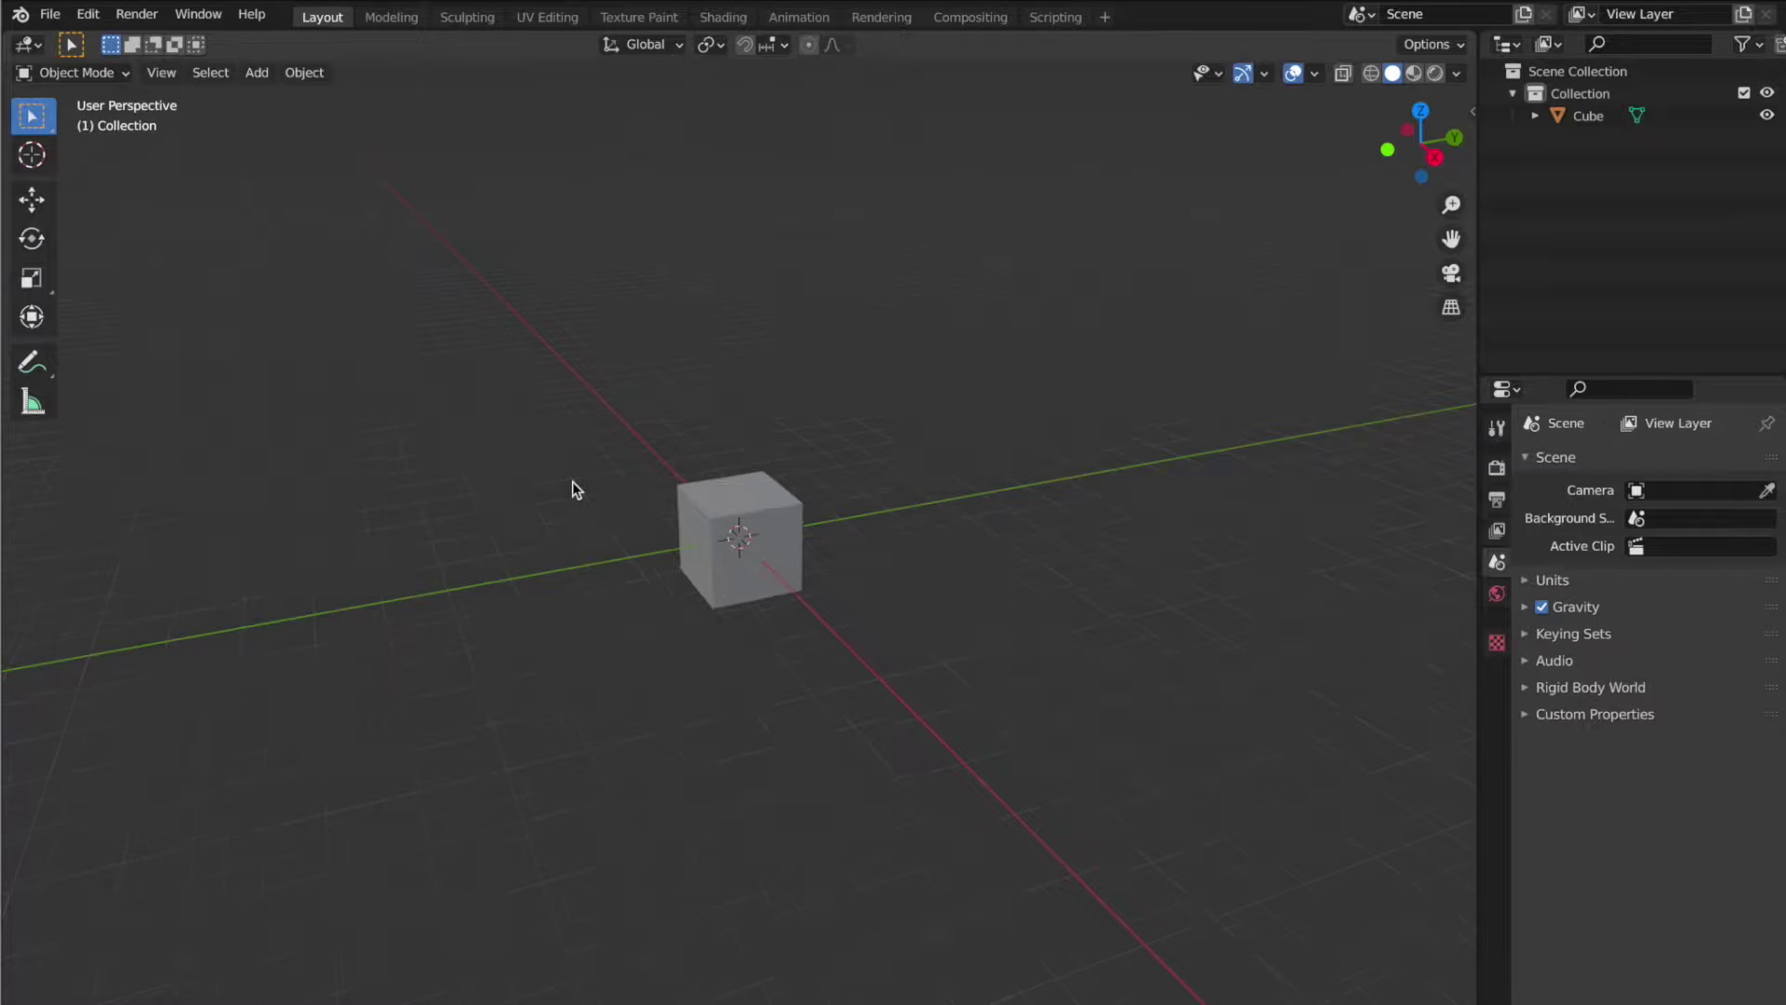
{"action": "left_click", "coordinate": [50, 14]}
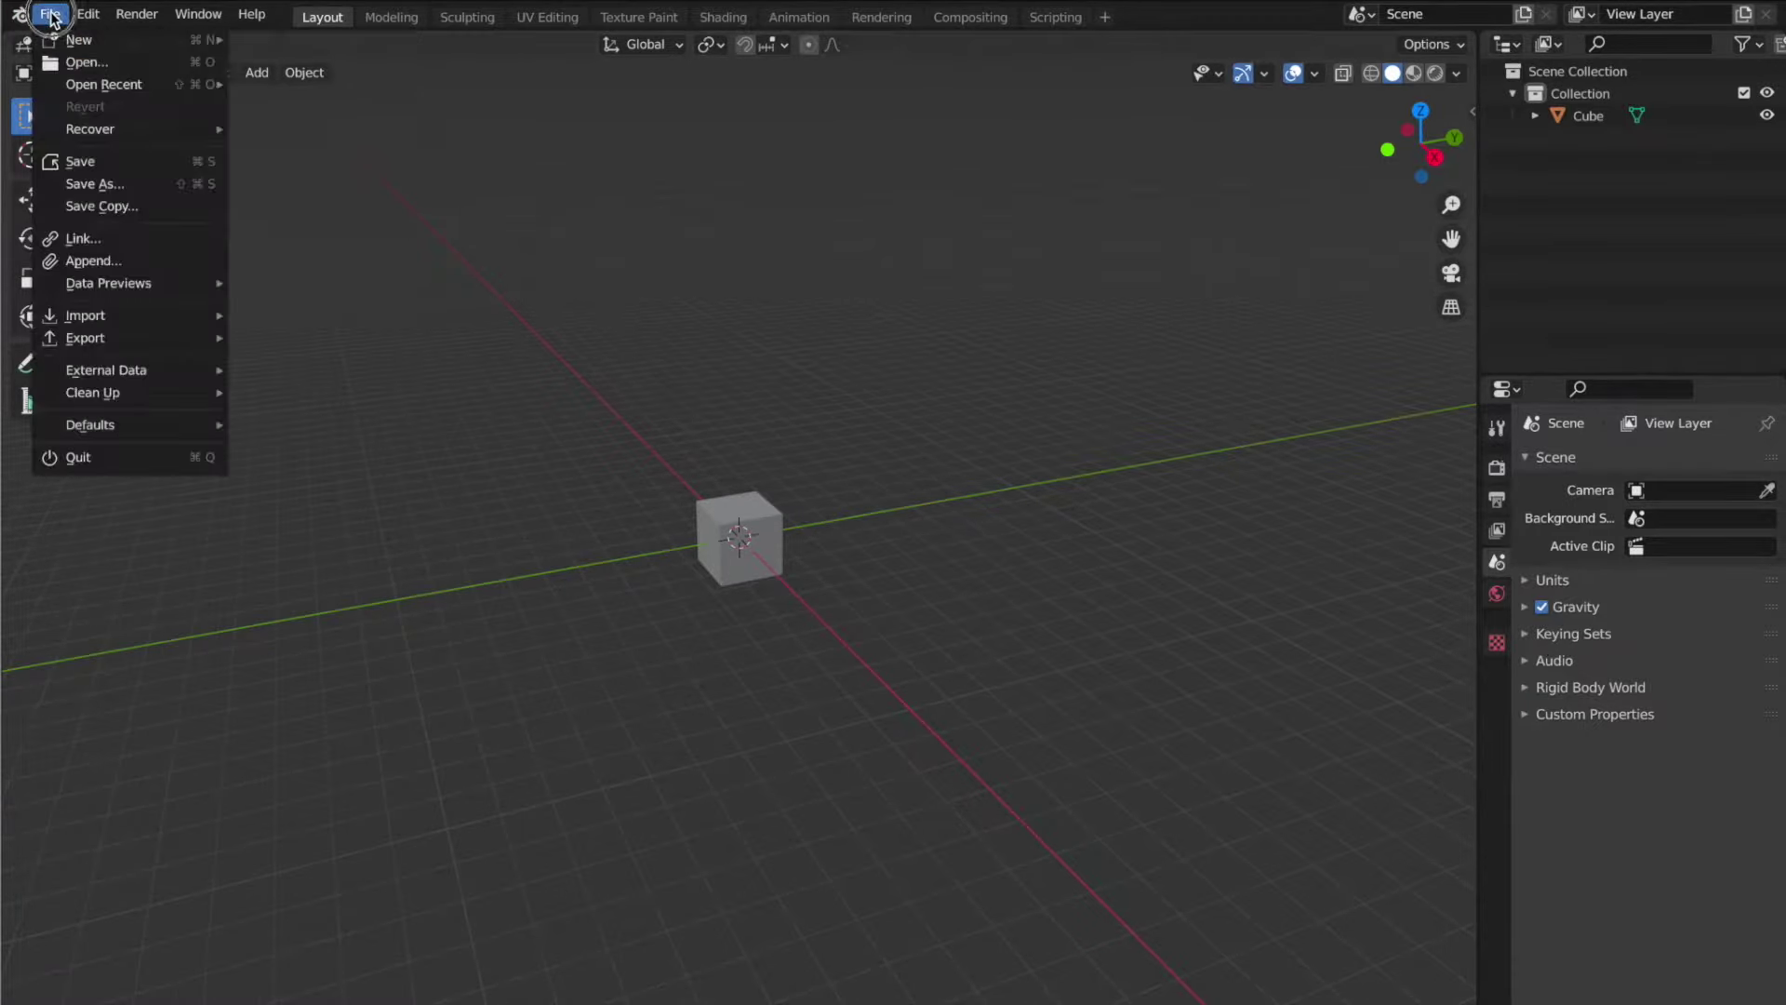
{"action": "mouse_move", "coordinate": [182, 314]}
{"action": "left_click", "coordinate": [318, 426]}
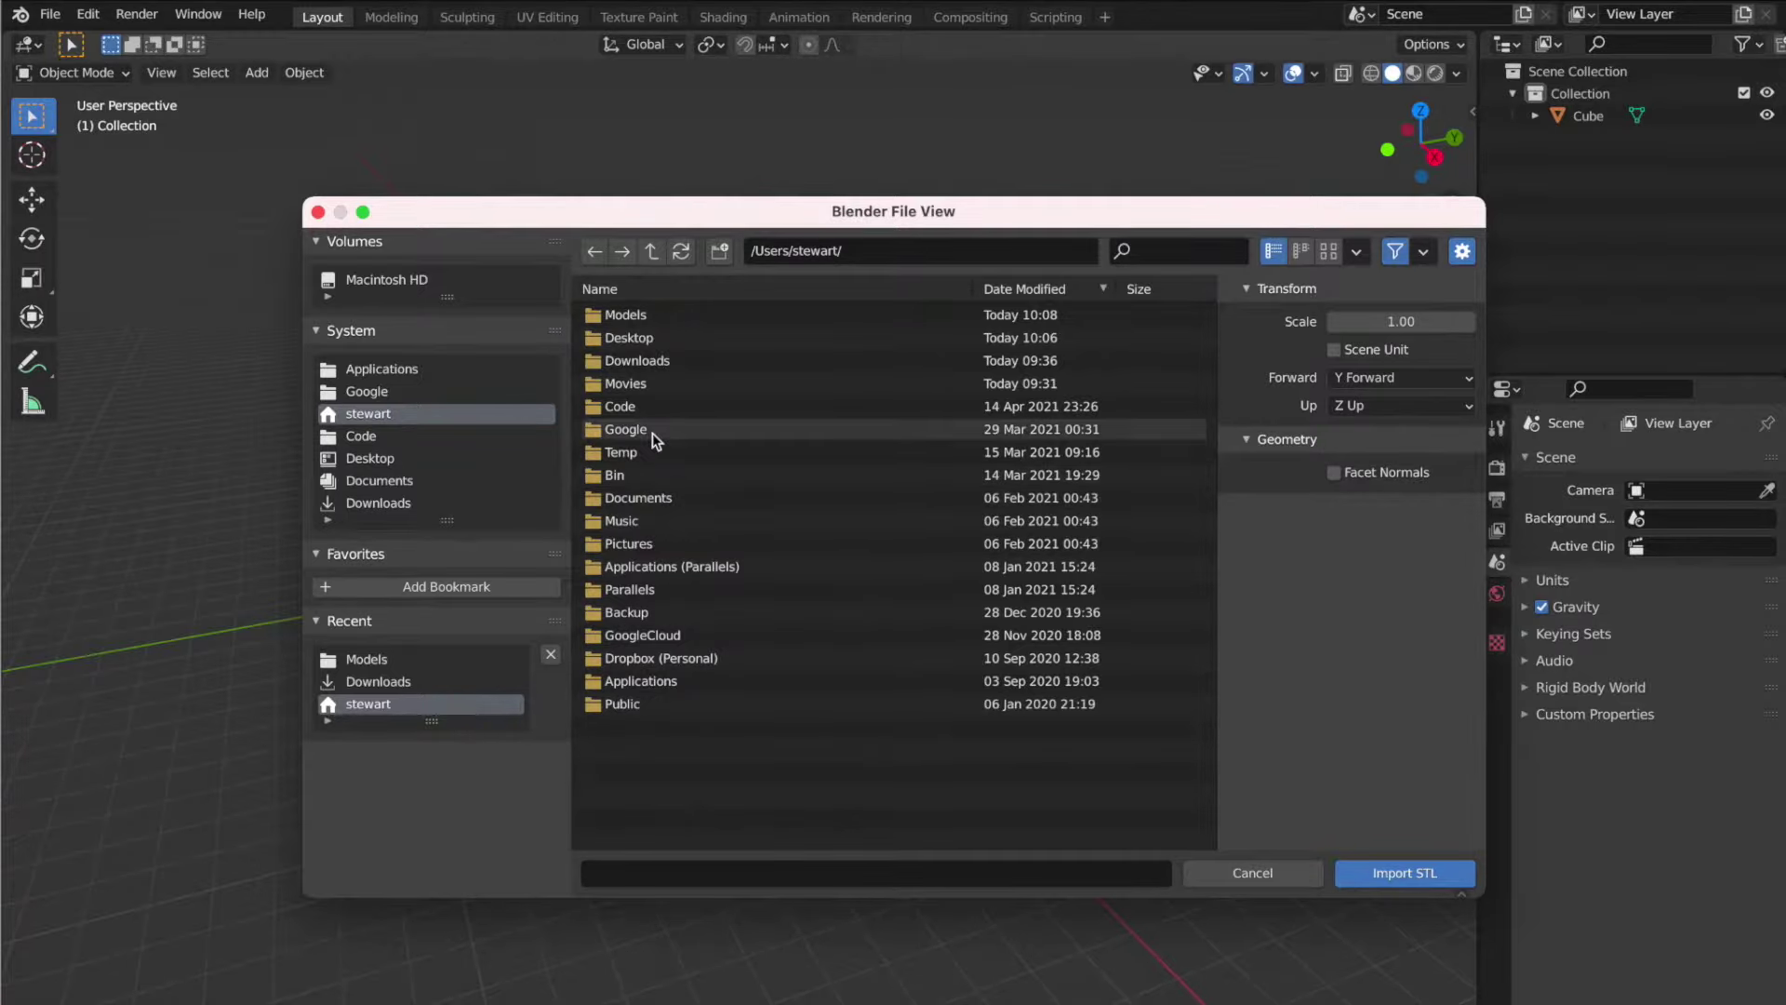
{"action": "double_click", "coordinate": [618, 315]}
{"action": "double_click", "coordinate": [638, 315]}
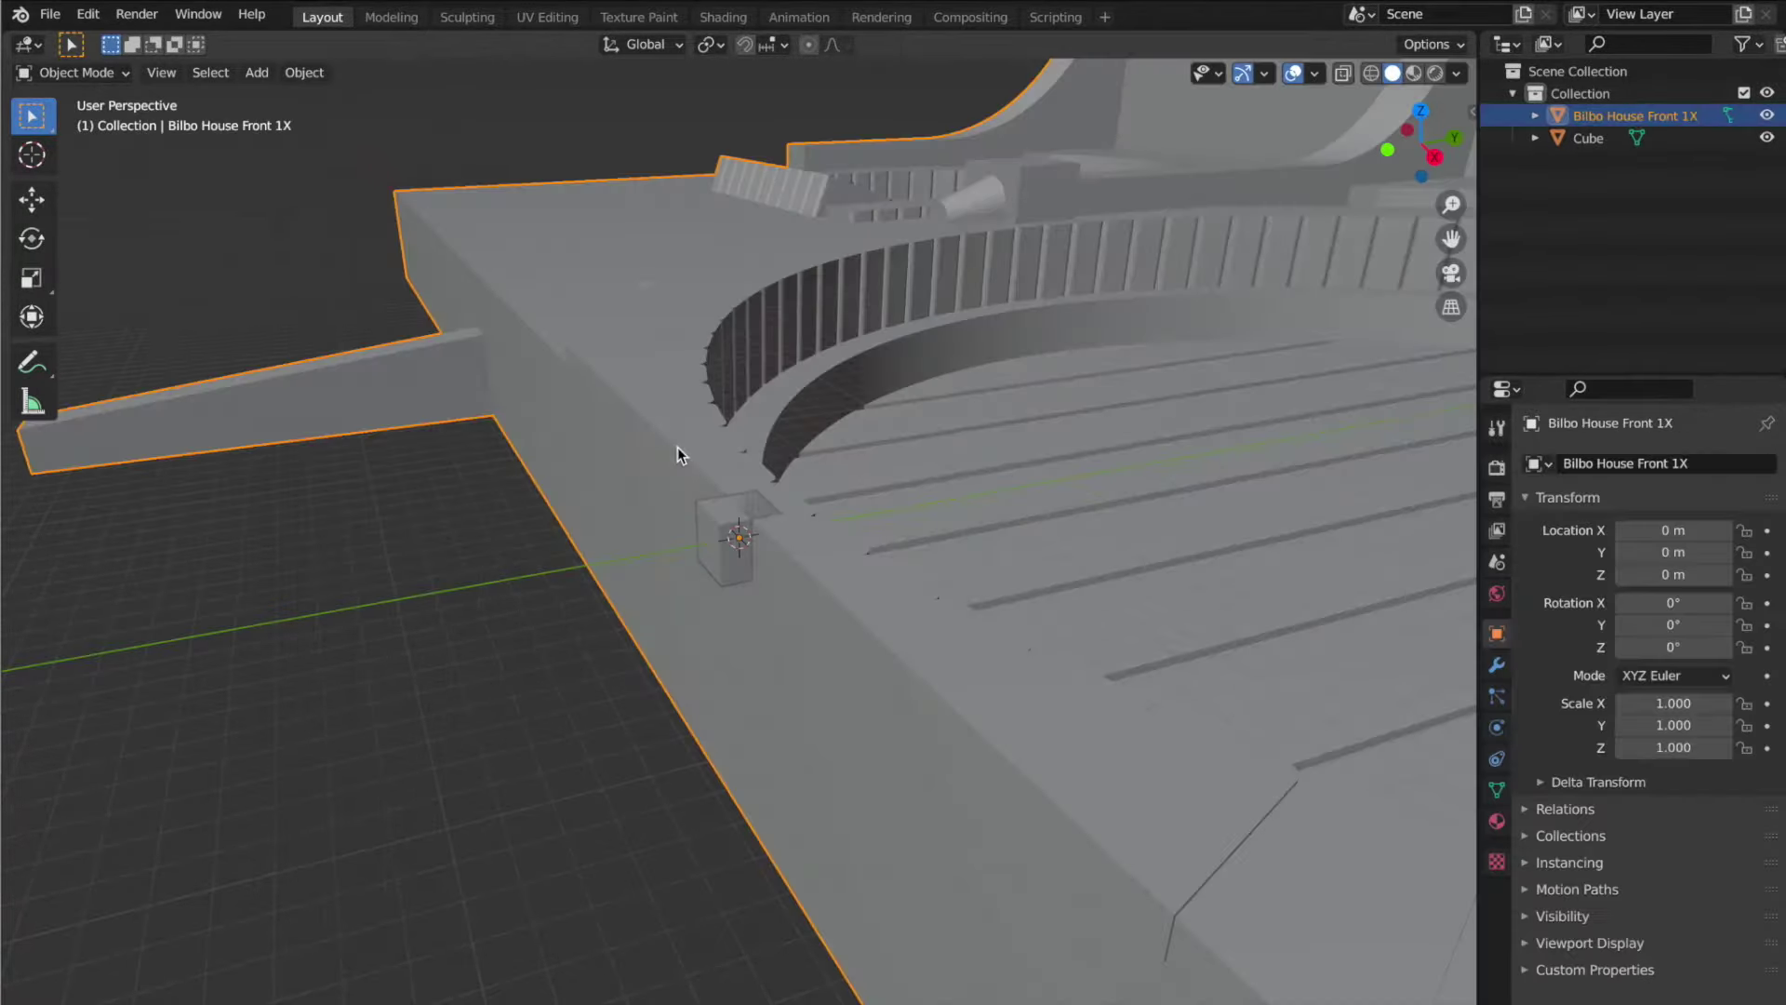
{"action": "middle_click_drag", "start_coordinate": [677, 446], "coordinate": [902, 494]}
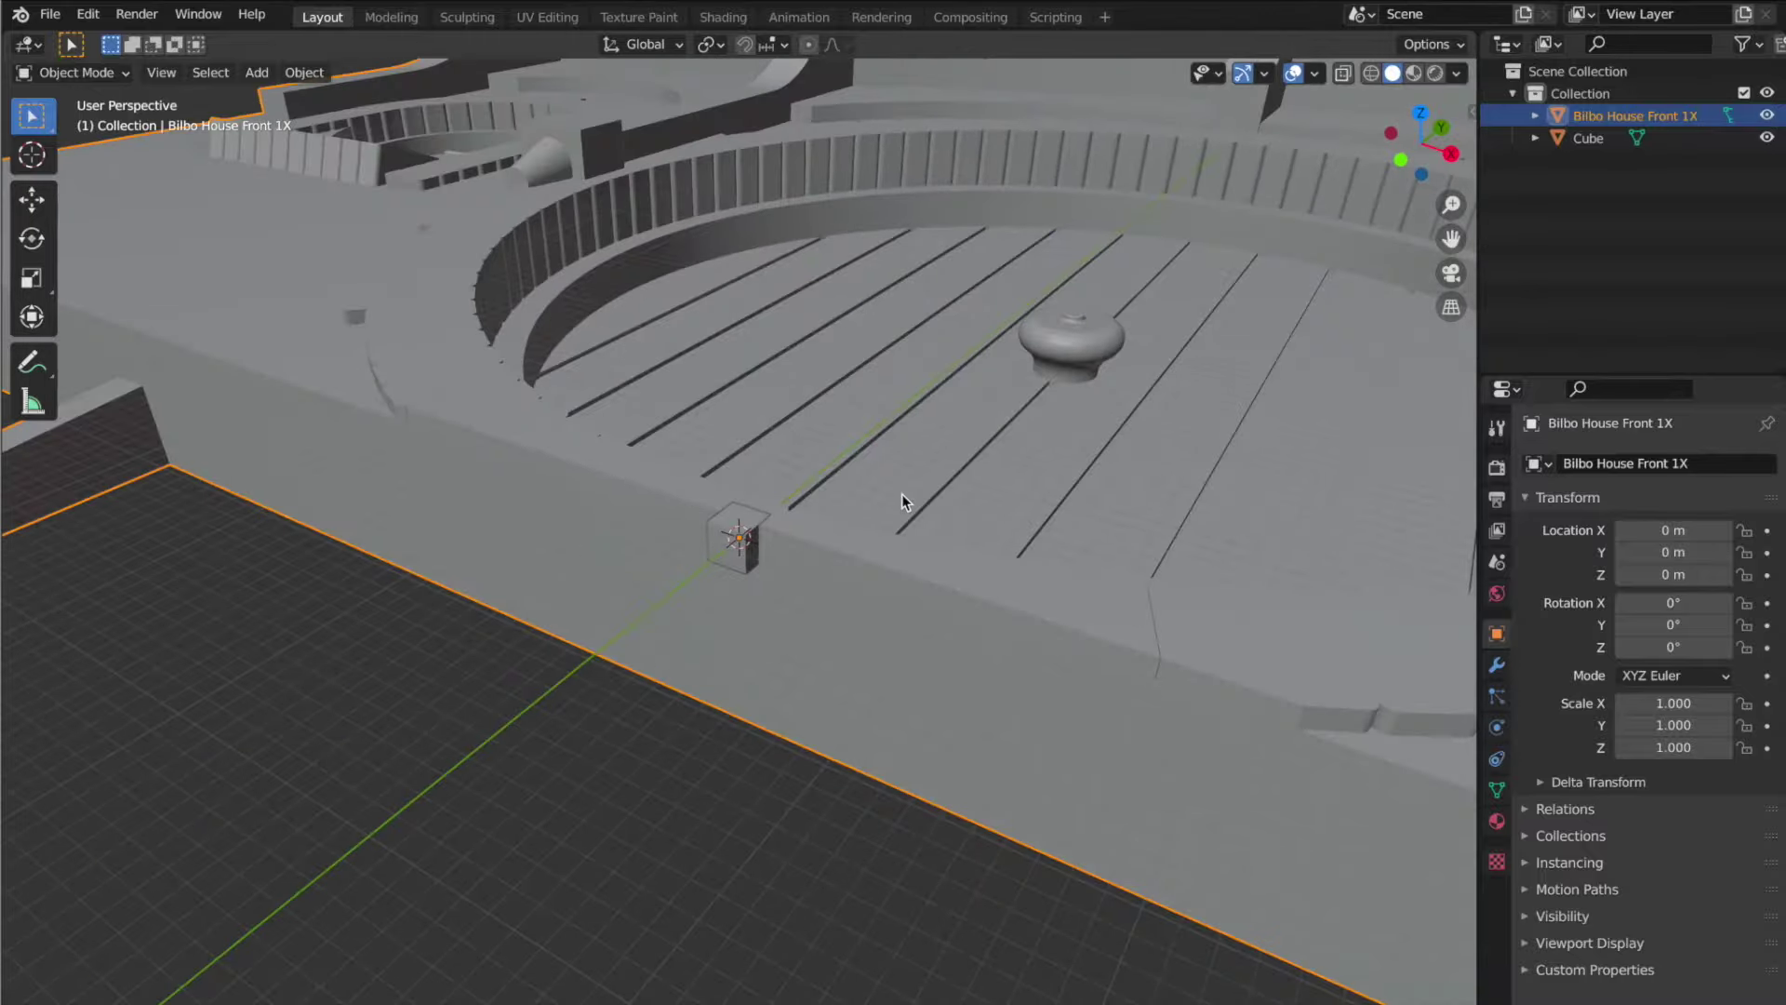
Step: Switch to wireframe shading and orbit to inspect the house's tangled internal mesh
{"action": "left_click", "coordinate": [1373, 75]}
{"action": "mouse_move", "coordinate": [1196, 312]}
{"action": "middle_mouse_down"}
{"action": "mouse_move", "coordinate": [1091, 190]}
{"action": "mouse_move", "coordinate": [1056, 199]}
{"action": "mouse_move", "coordinate": [1110, 180]}
{"action": "mouse_move", "coordinate": [1252, 256]}
{"action": "mouse_move", "coordinate": [1343, 264]}
{"action": "mouse_move", "coordinate": [1337, 303]}
{"action": "mouse_move", "coordinate": [1287, 306]}
{"action": "mouse_move", "coordinate": [992, 224]}
{"action": "mouse_move", "coordinate": [973, 196]}
{"action": "mouse_move", "coordinate": [1187, 279]}
{"action": "mouse_move", "coordinate": [1144, 331]}
{"action": "mouse_move", "coordinate": [1200, 363]}
{"action": "mouse_move", "coordinate": [1060, 320]}
{"action": "mouse_move", "coordinate": [1027, 409]}
{"action": "middle_mouse_up"}
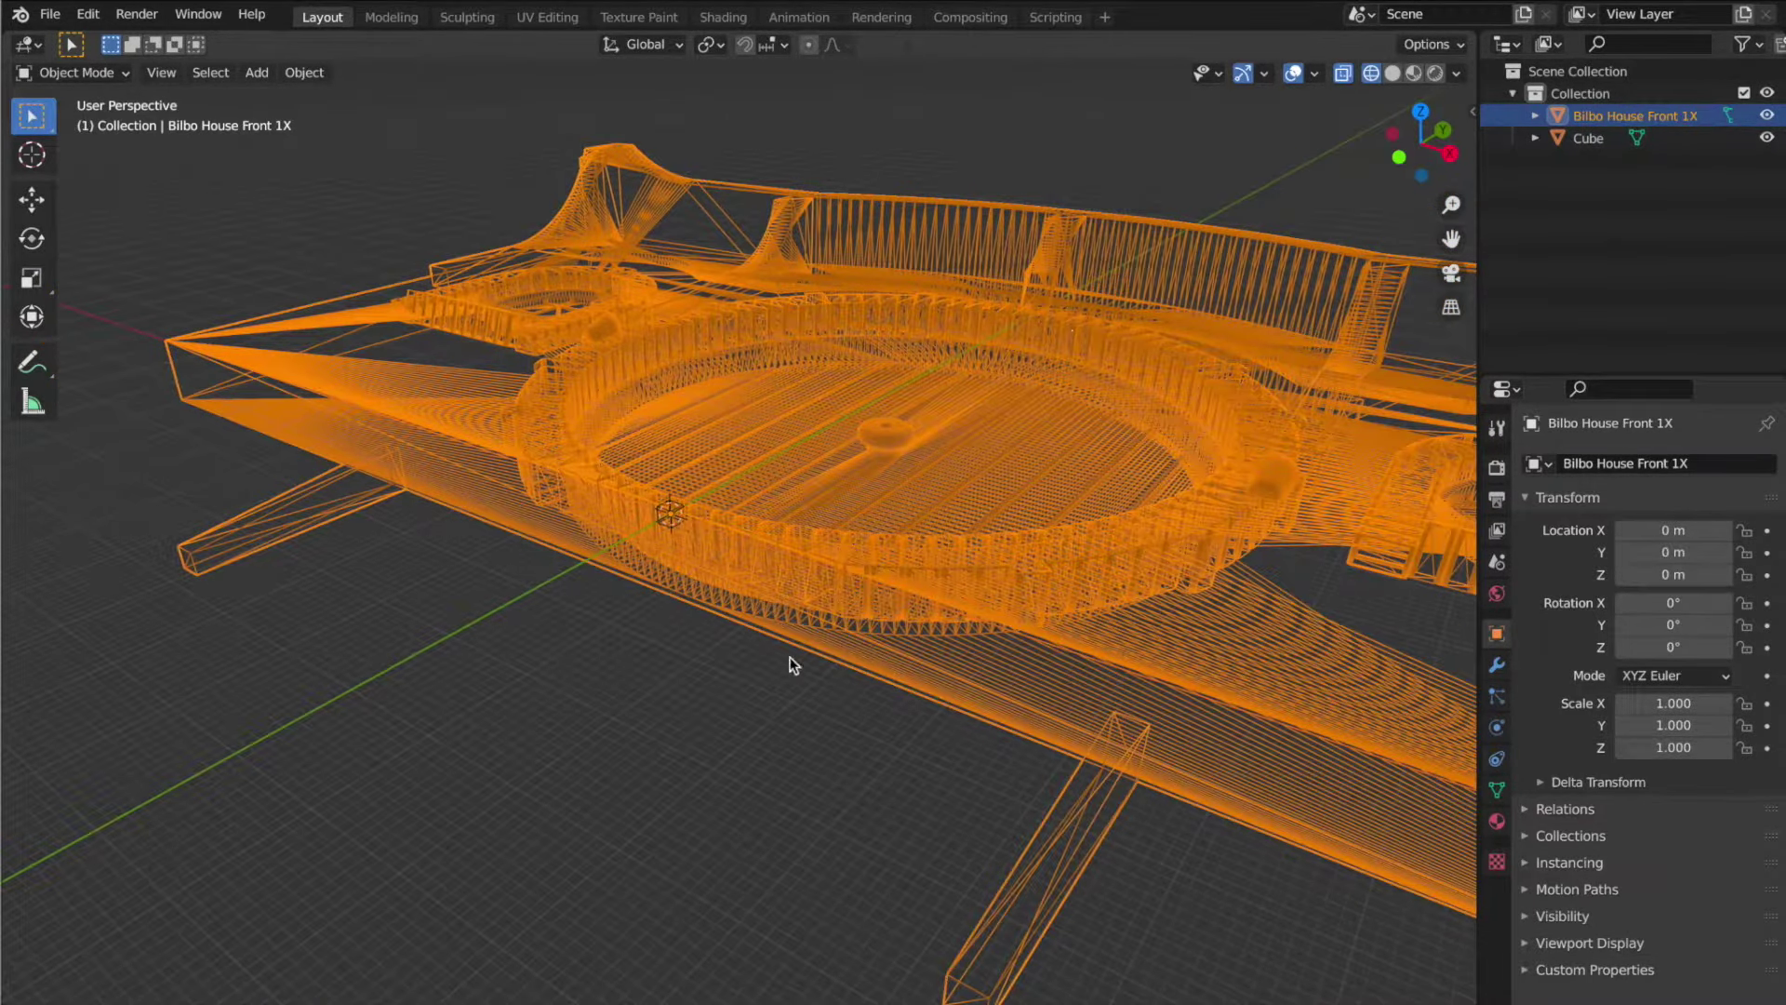
Step: Return to solid shading, select the house, and move it along Y to −46.551 m
{"action": "left_click", "coordinate": [1399, 73]}
{"action": "left_click", "coordinate": [761, 663]}
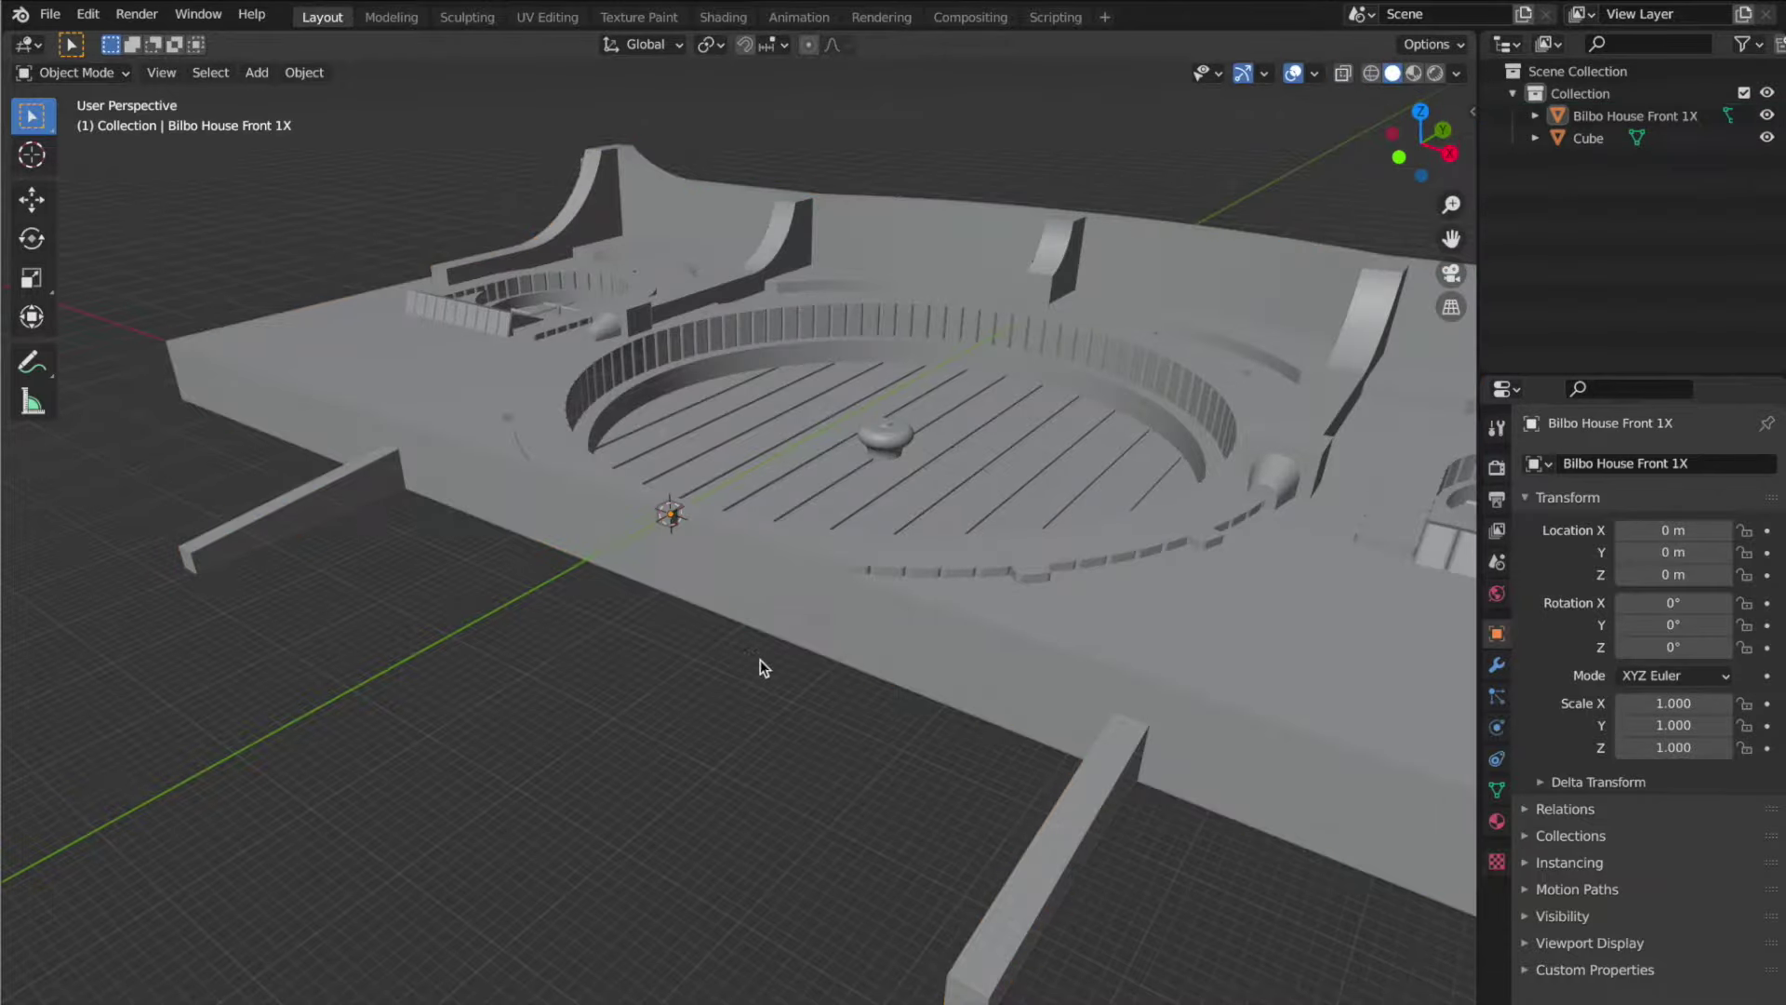
{"action": "left_click", "coordinate": [672, 584]}
{"action": "mouse_move", "coordinate": [682, 668]}
{"action": "middle_mouse_down"}
{"action": "mouse_move", "coordinate": [555, 642]}
{"action": "mouse_move", "coordinate": [638, 617]}
{"action": "mouse_move", "coordinate": [665, 646]}
{"action": "middle_mouse_up"}
{"action": "key", "text": "g"}
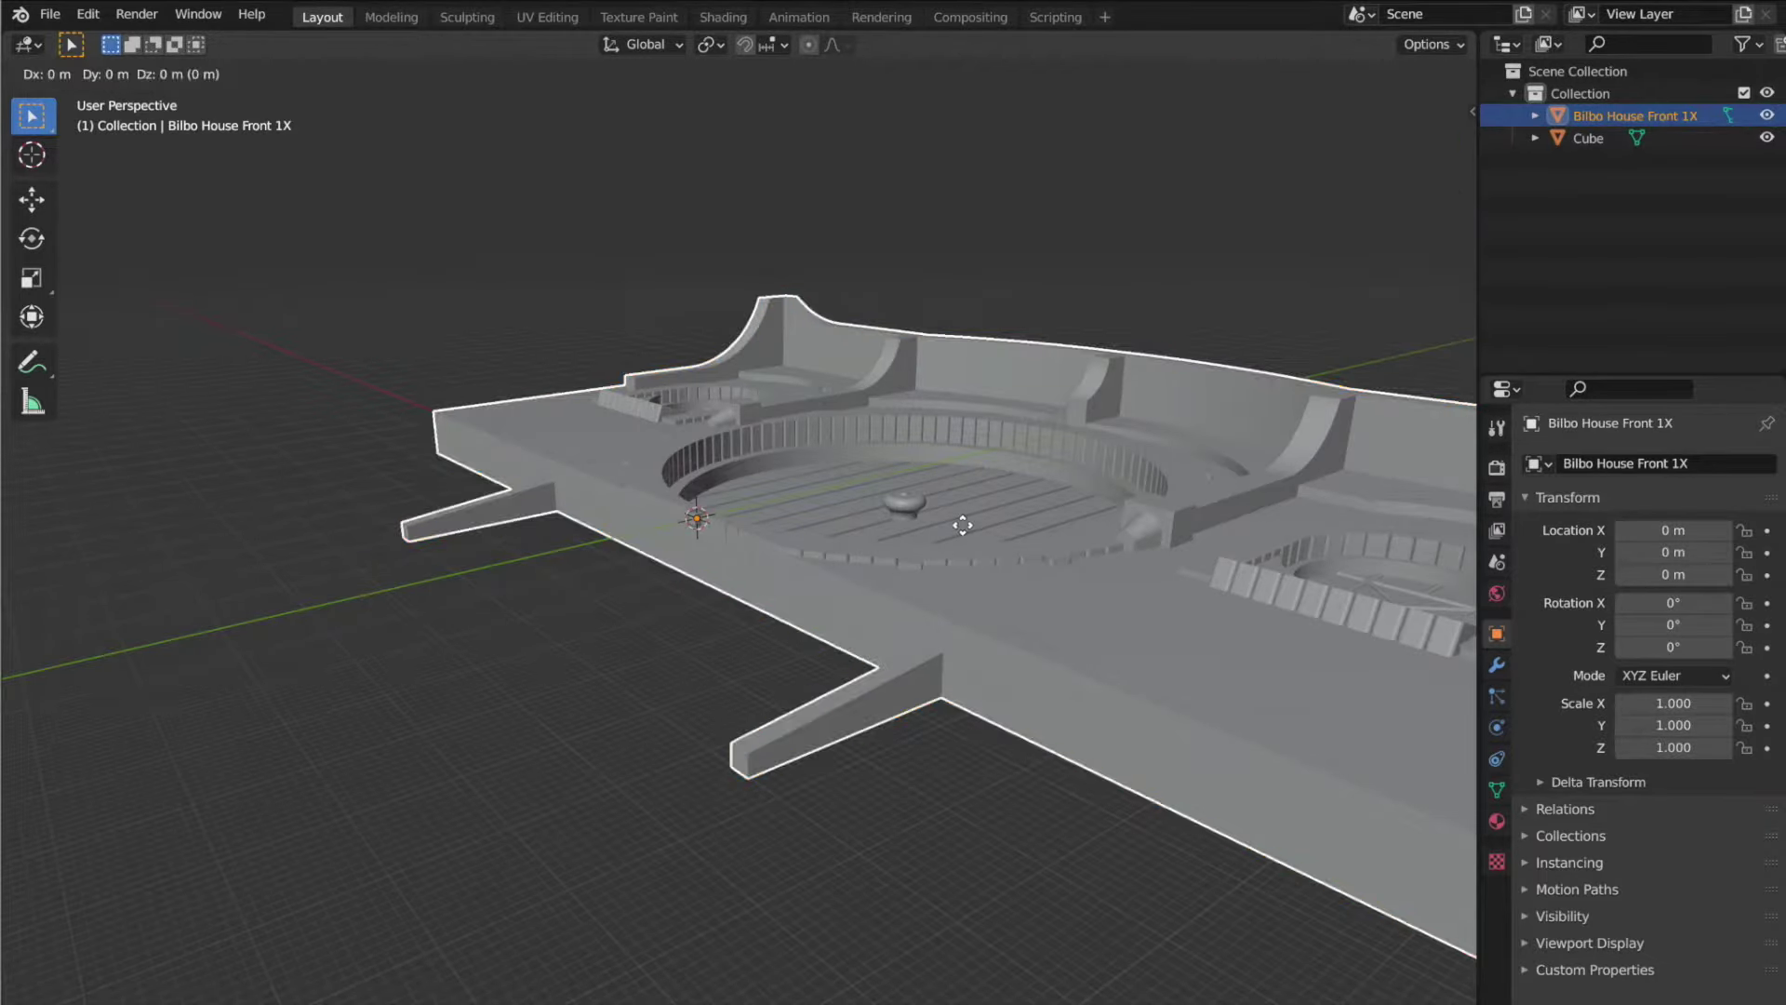
{"action": "key", "text": "y"}
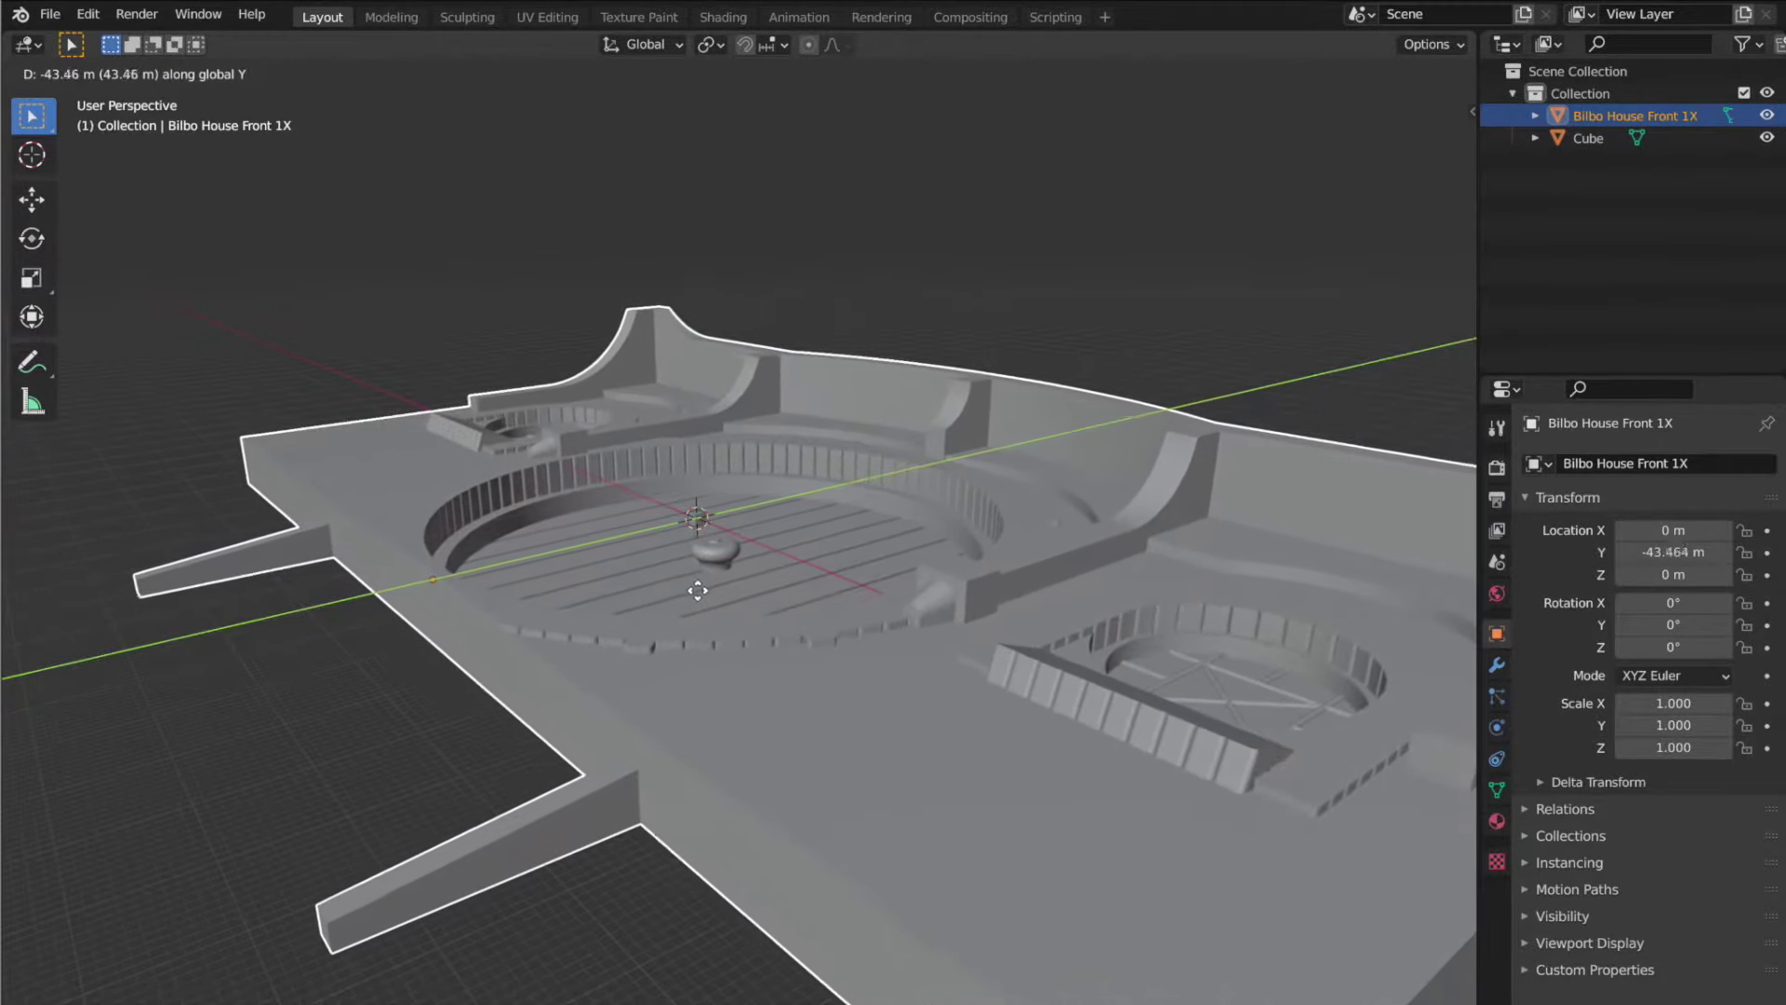
{"action": "left_click", "coordinate": [789, 595]}
{"action": "middle_click_drag", "start_coordinate": [789, 595], "coordinate": [891, 577]}
Step: Raise the house along Z to 5.3085 m
{"action": "key", "text": "g"}
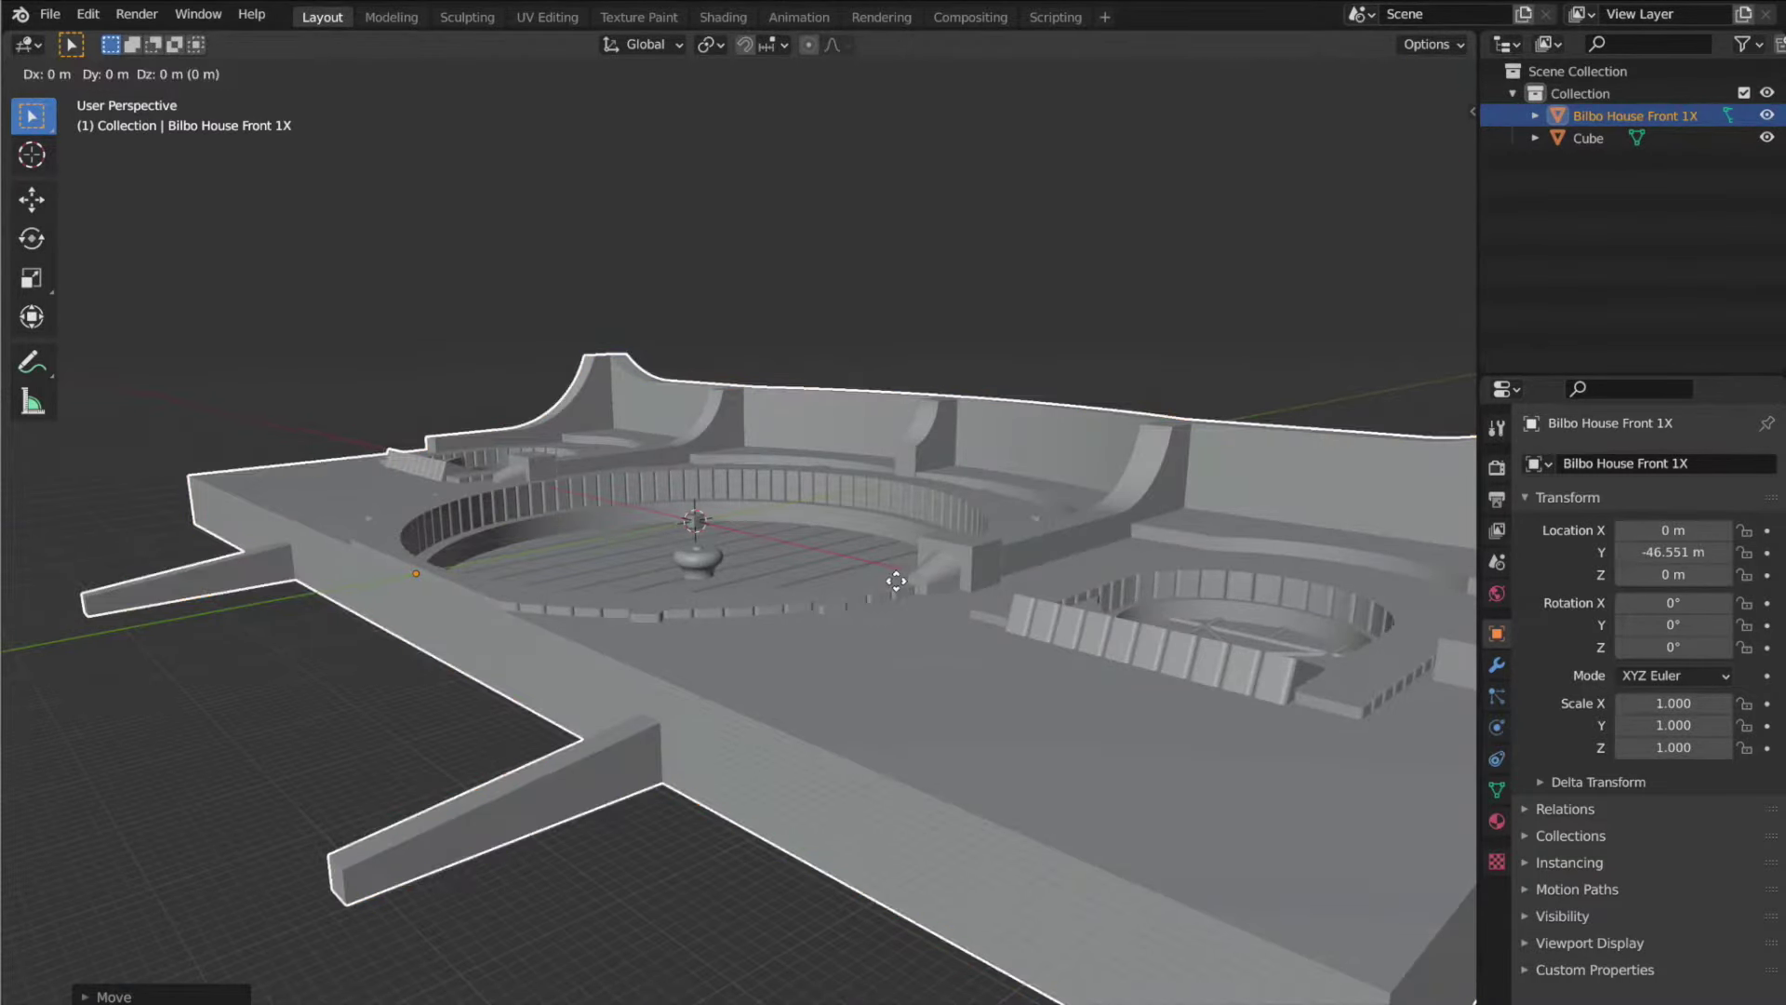
{"action": "key", "text": "z"}
{"action": "left_click", "coordinate": [723, 600]}
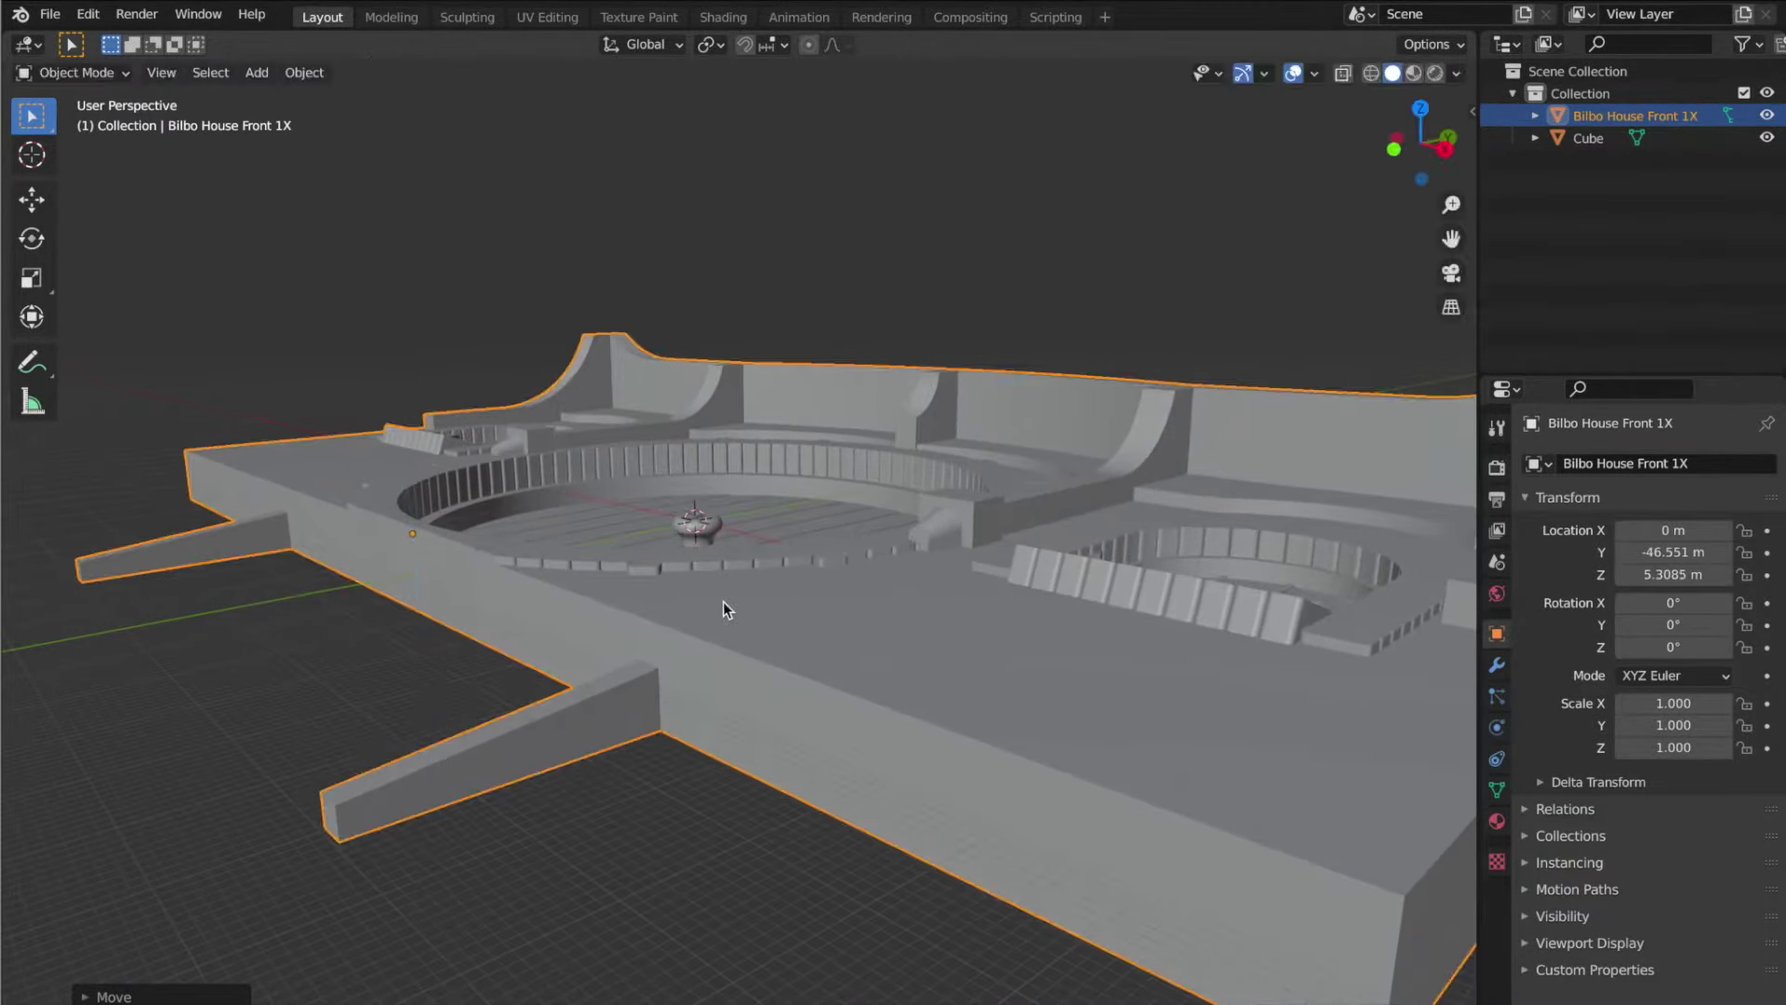
{"action": "scroll", "coordinate": [721, 602], "scroll_direction": "up", "scroll_amount": 2}
{"action": "middle_click_drag", "start_coordinate": [690, 648], "coordinate": [926, 612]}
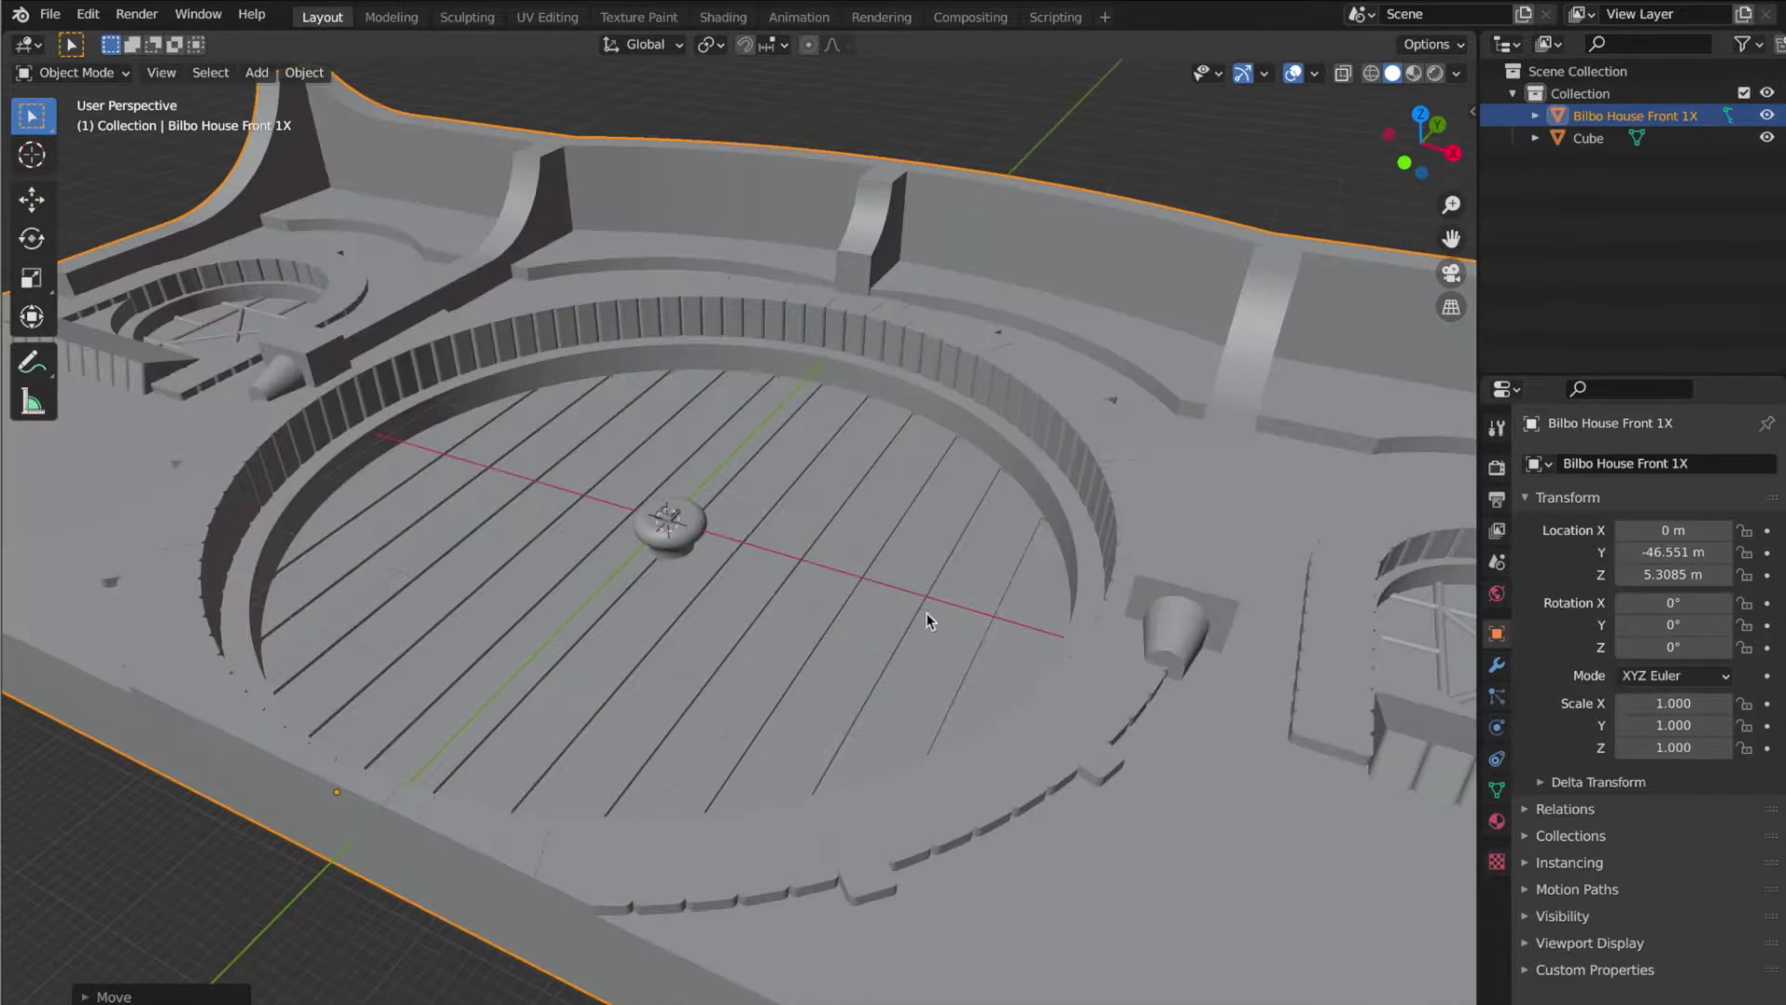
Step: Scale the Cube uniformly, first to 110.819 and then to 121.832
{"action": "left_click", "coordinate": [1587, 137]}
{"action": "scroll", "coordinate": [1280, 450], "scroll_direction": "down", "scroll_amount": 2}
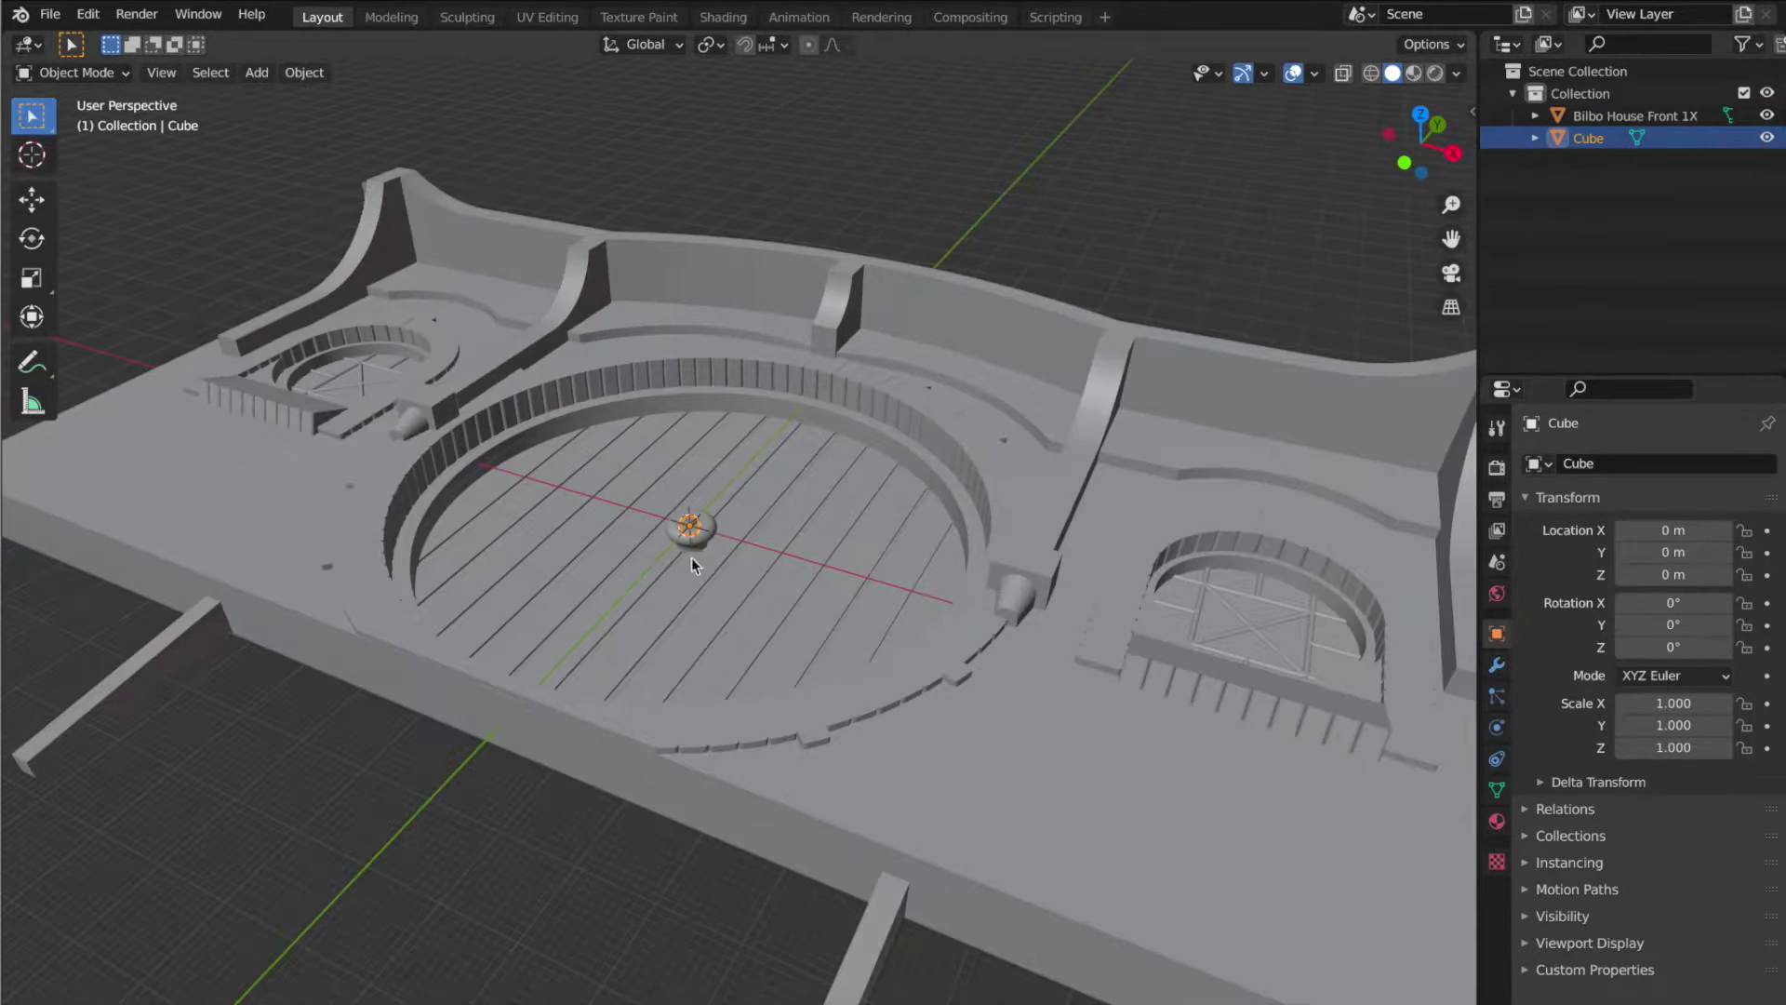
{"action": "scroll", "coordinate": [693, 553], "scroll_direction": "down", "scroll_amount": 3}
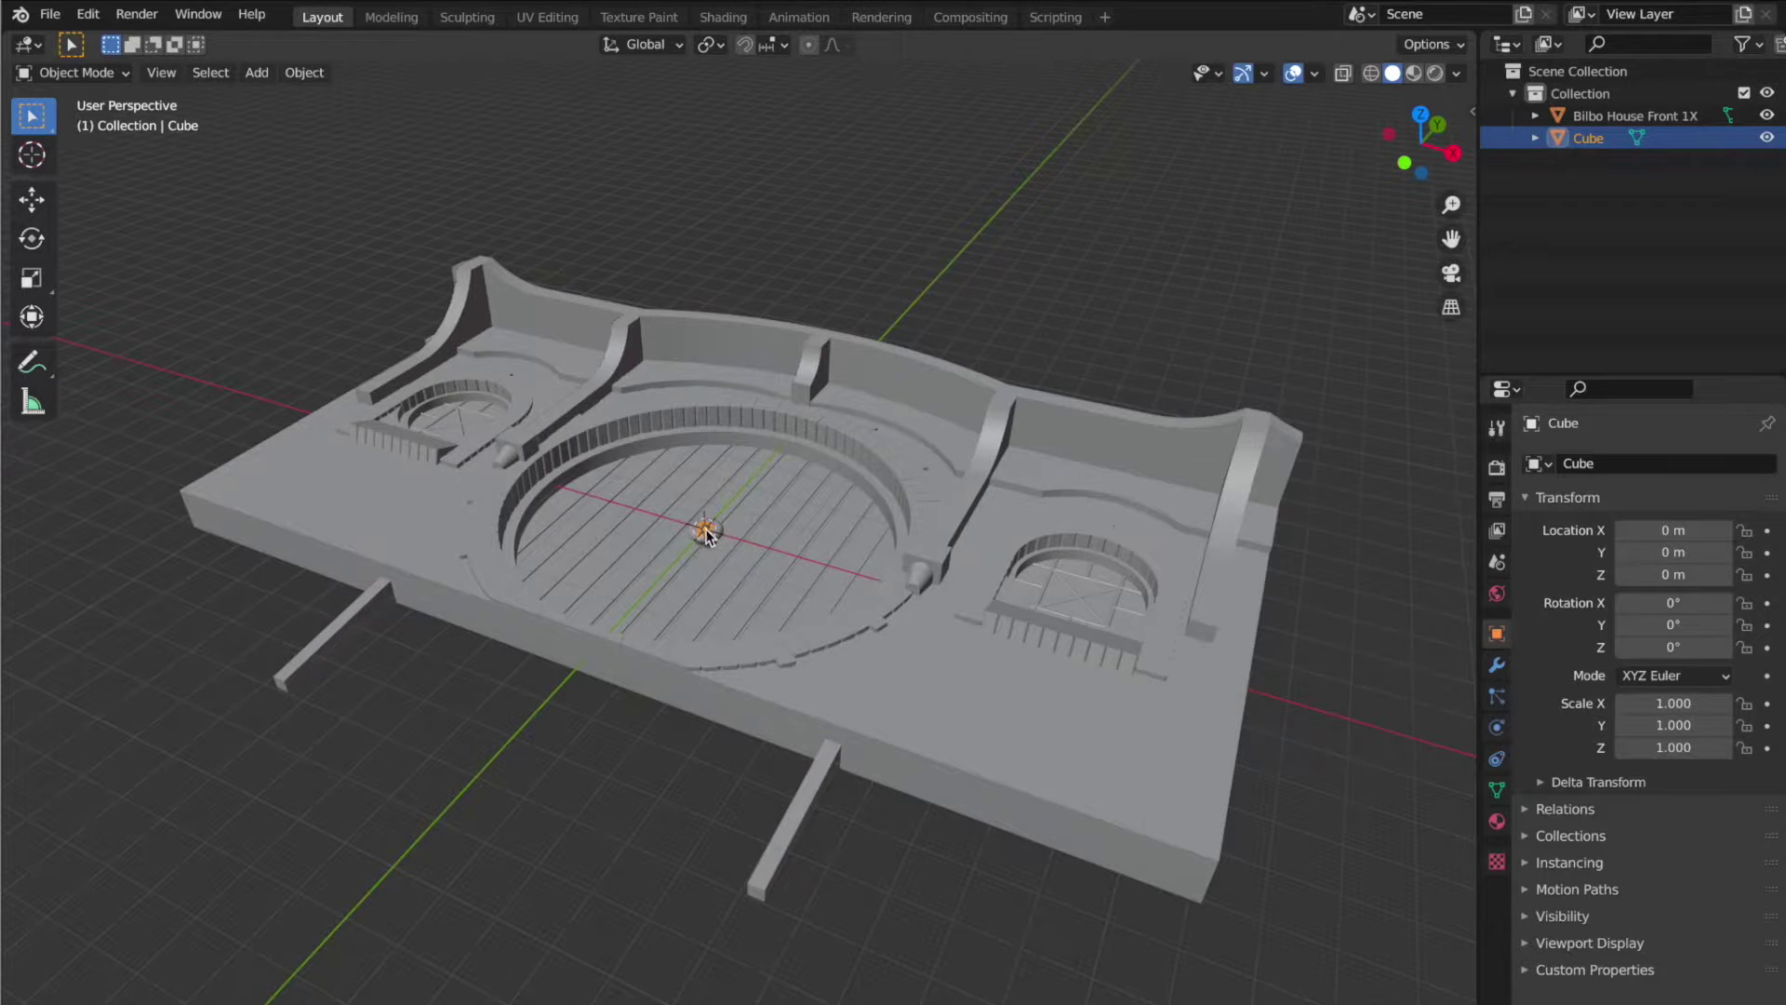
{"action": "key", "text": "s"}
{"action": "left_click", "coordinate": [841, 548]}
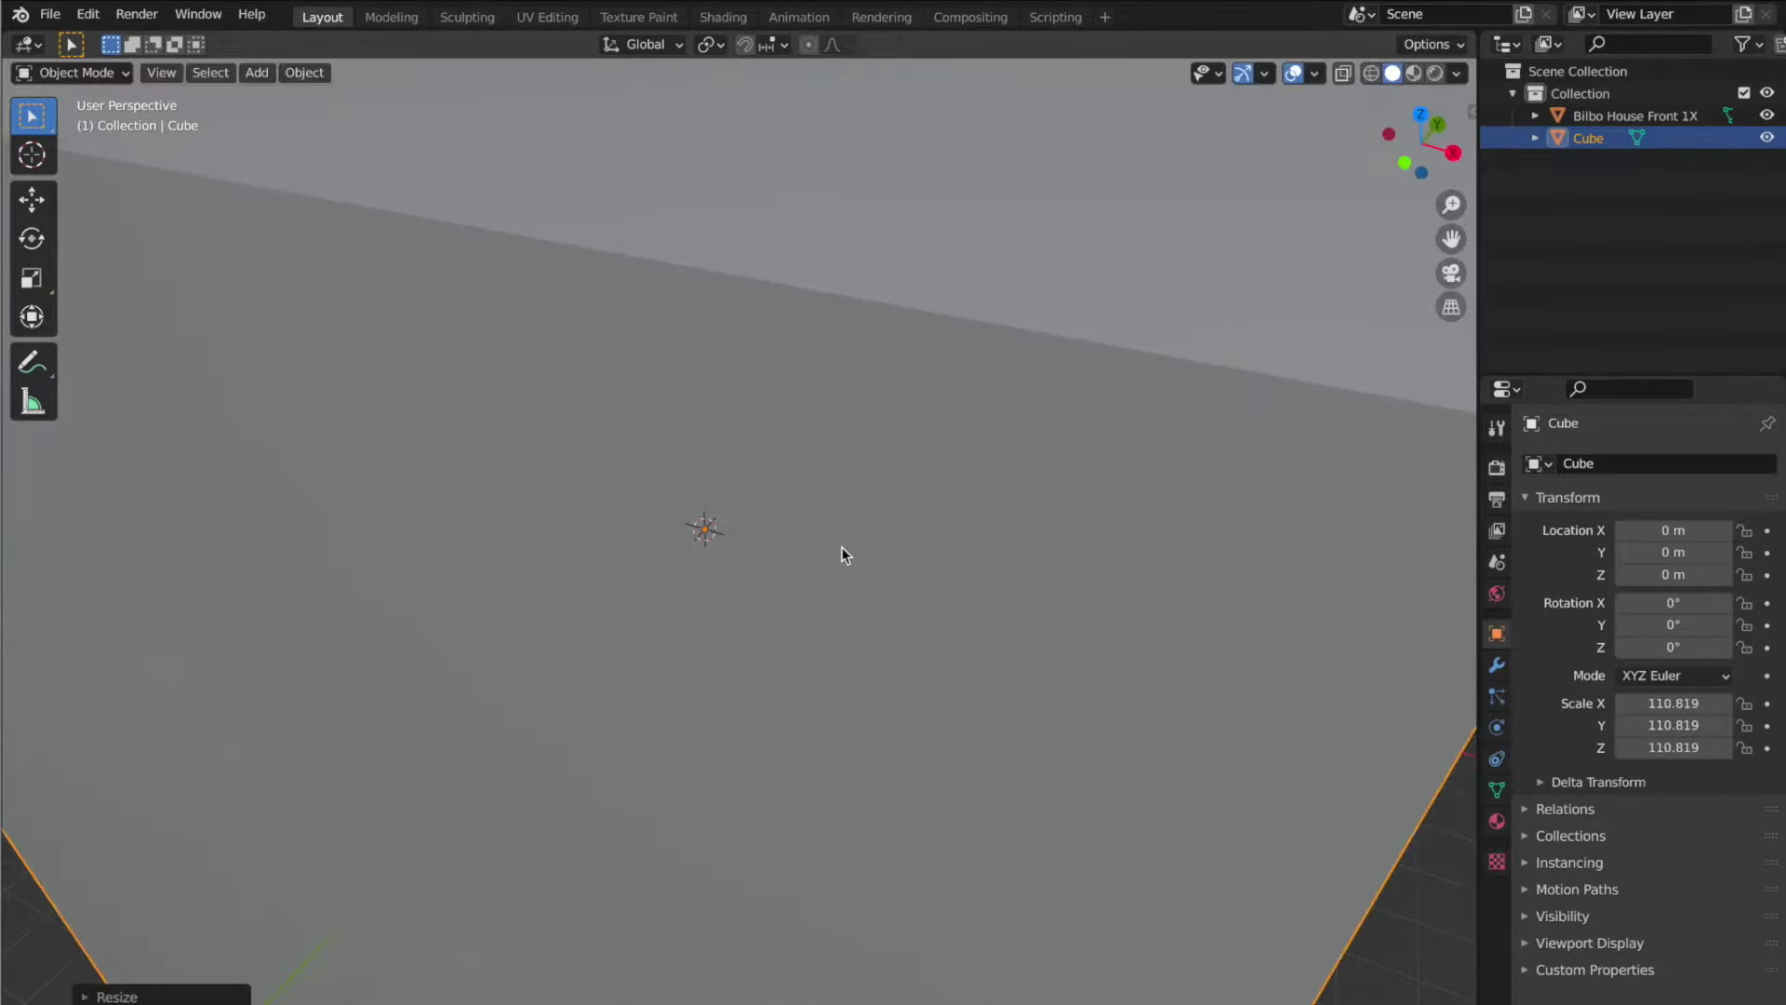
{"action": "scroll", "coordinate": [899, 606], "scroll_direction": "down", "scroll_amount": 6}
{"action": "key", "text": "s"}
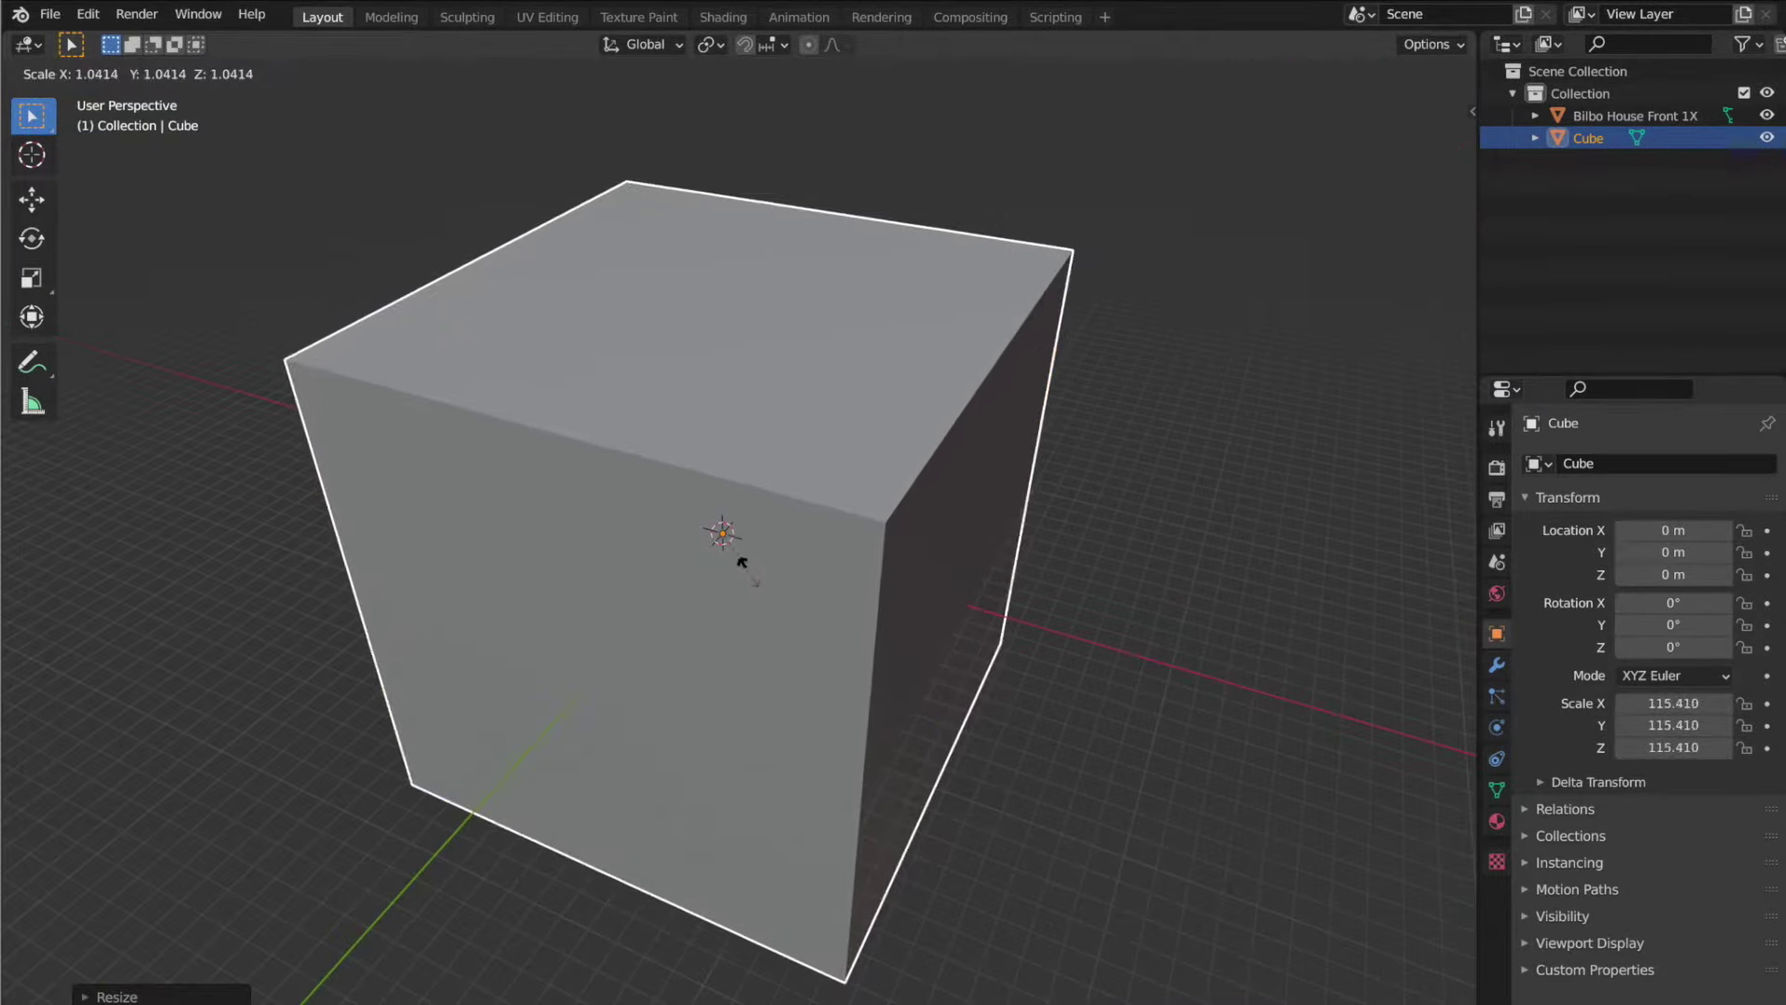
{"action": "left_click", "coordinate": [744, 566]}
Step: Switch to wireframe shading to see the house inside the enlarged cube
{"action": "middle_click_drag", "start_coordinate": [1168, 660], "coordinate": [1071, 629]}
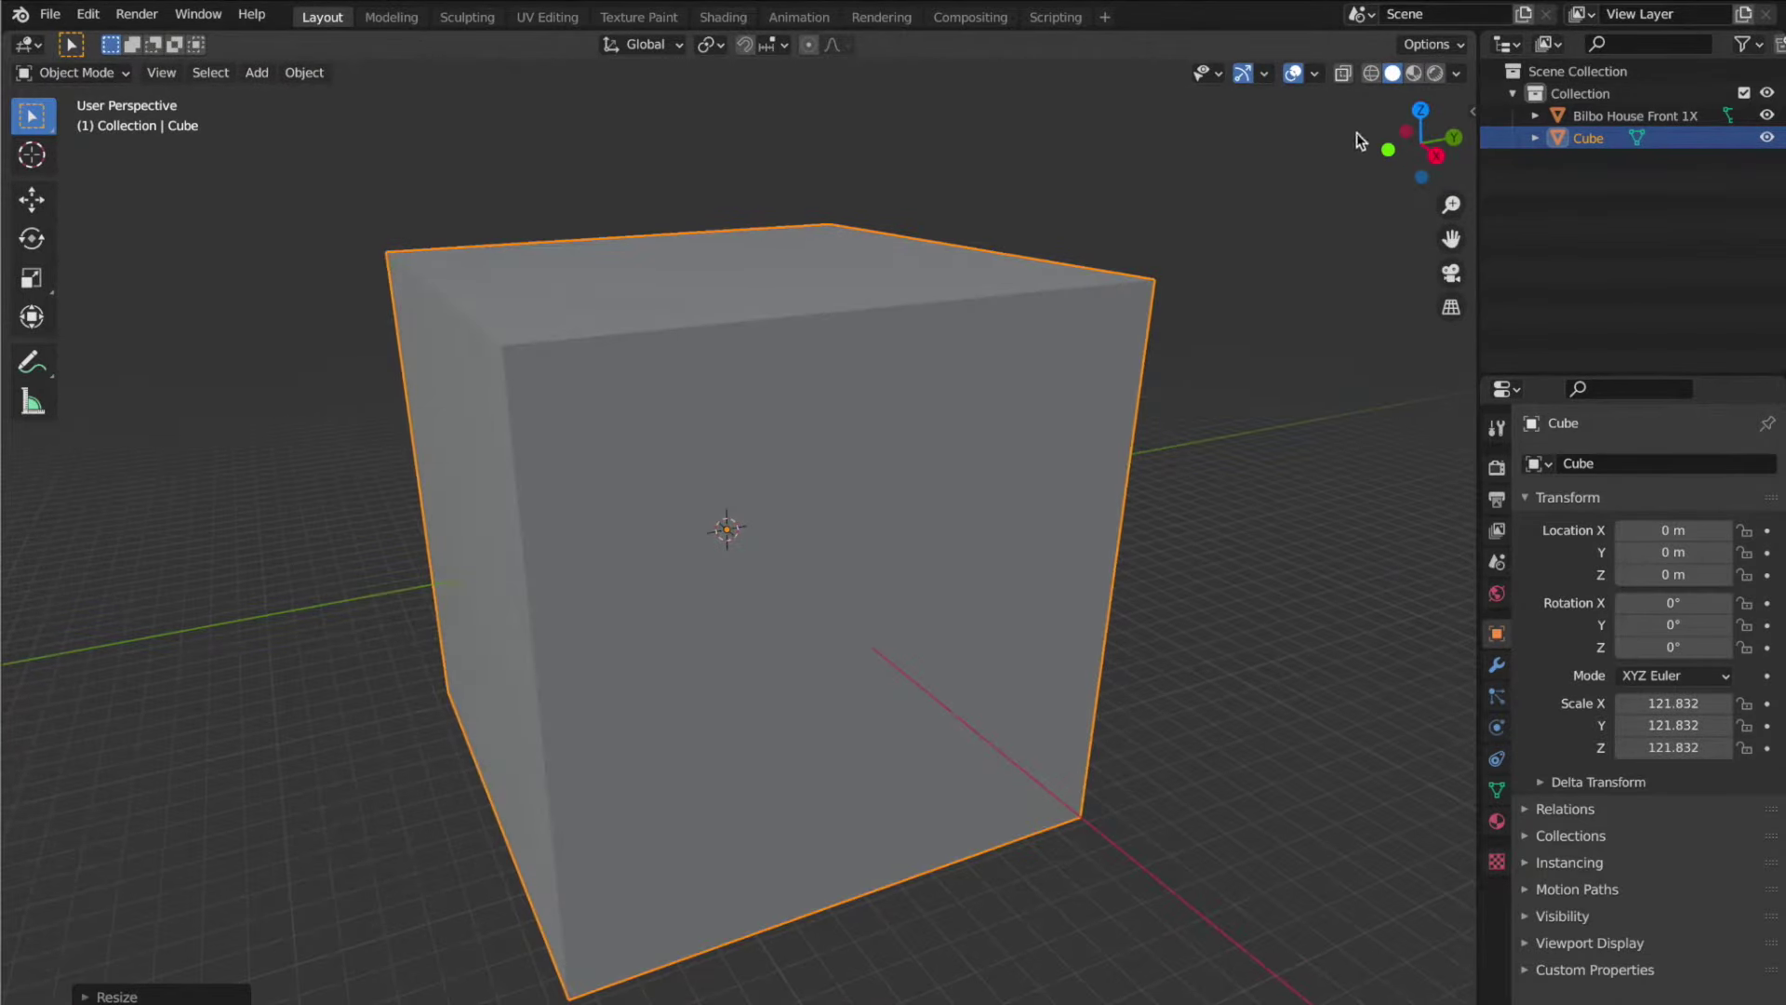
{"action": "left_click", "coordinate": [1371, 73]}
{"action": "scroll", "coordinate": [817, 600], "scroll_direction": "up", "scroll_amount": 6}
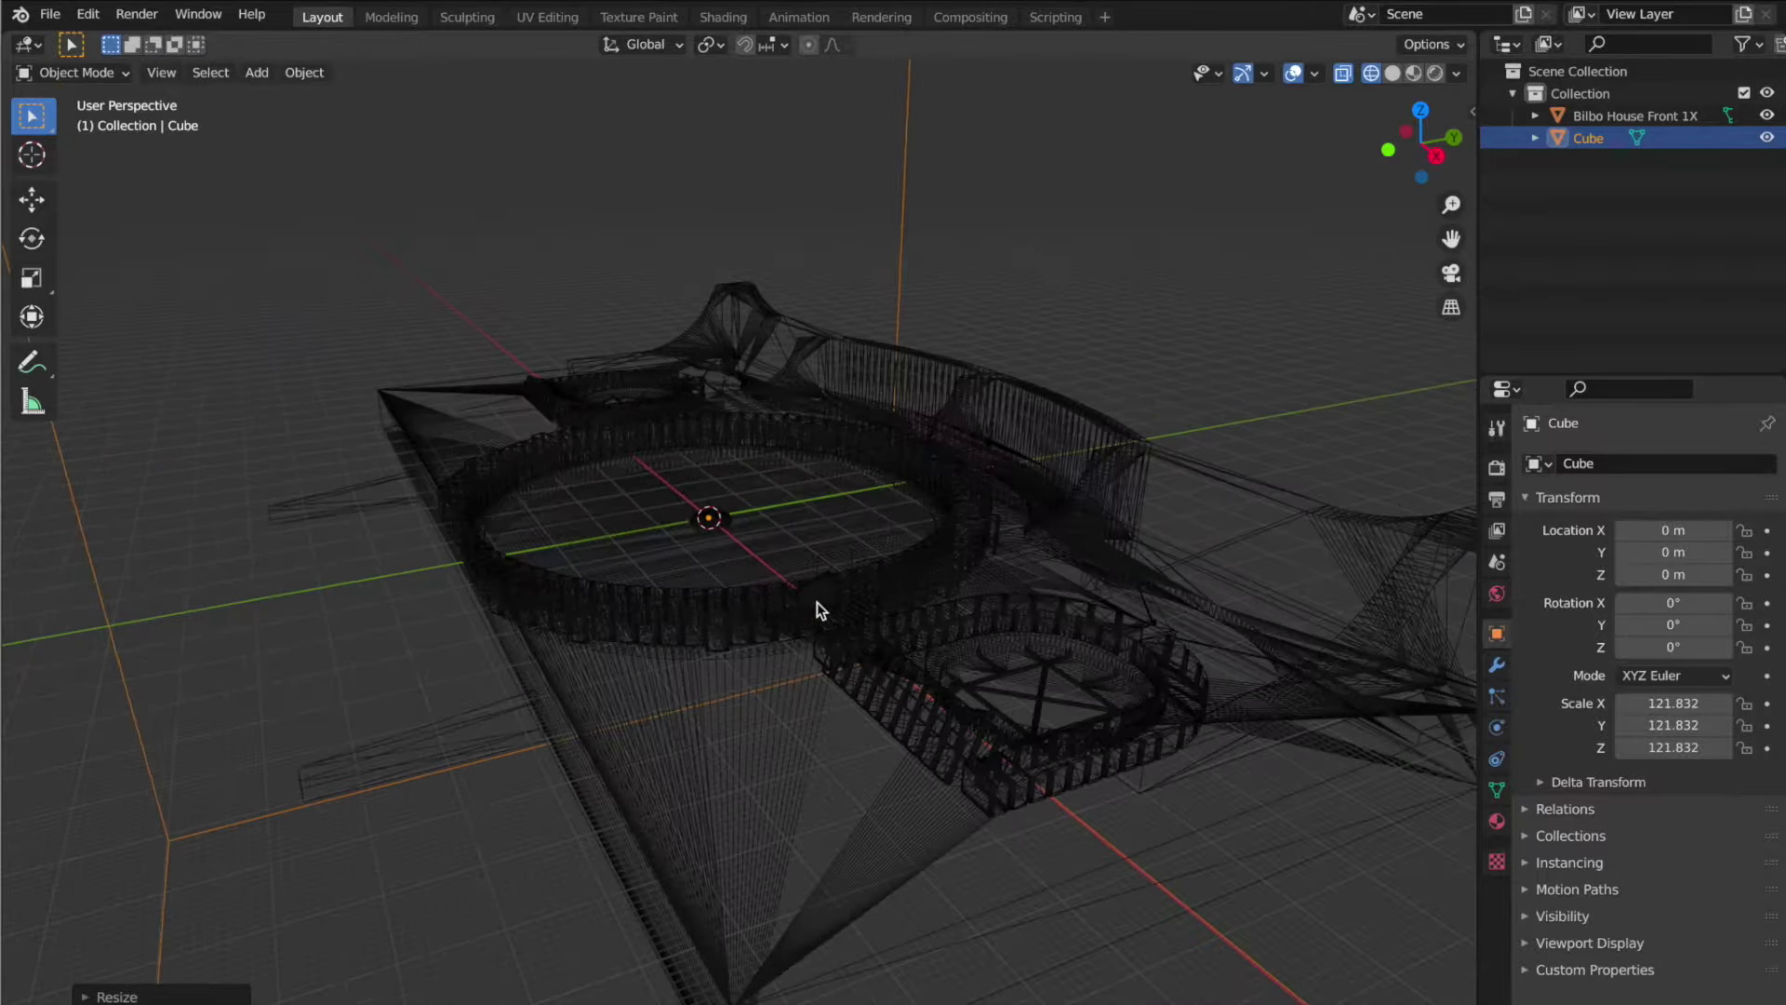
{"action": "middle_click_drag", "start_coordinate": [817, 601], "coordinate": [801, 688]}
Step: Add a Boolean modifier to the house front set to Intersect with the Cube
{"action": "left_click", "coordinate": [833, 616]}
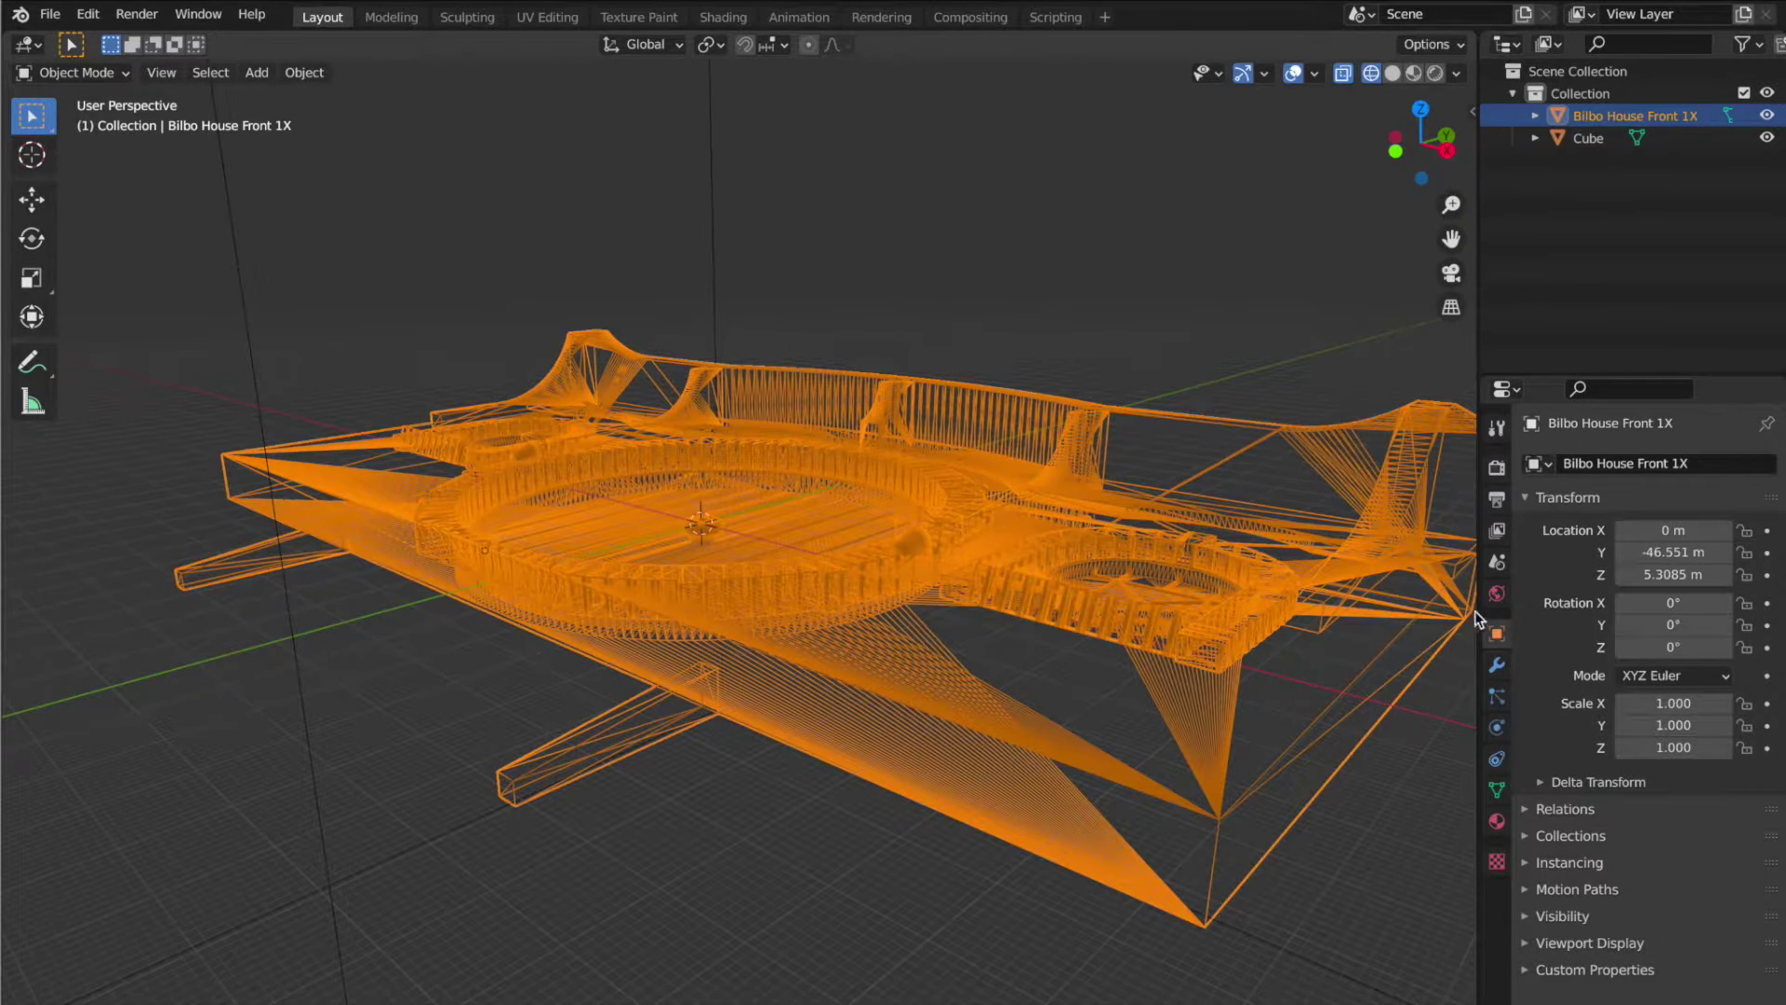
{"action": "left_click", "coordinate": [1496, 667]}
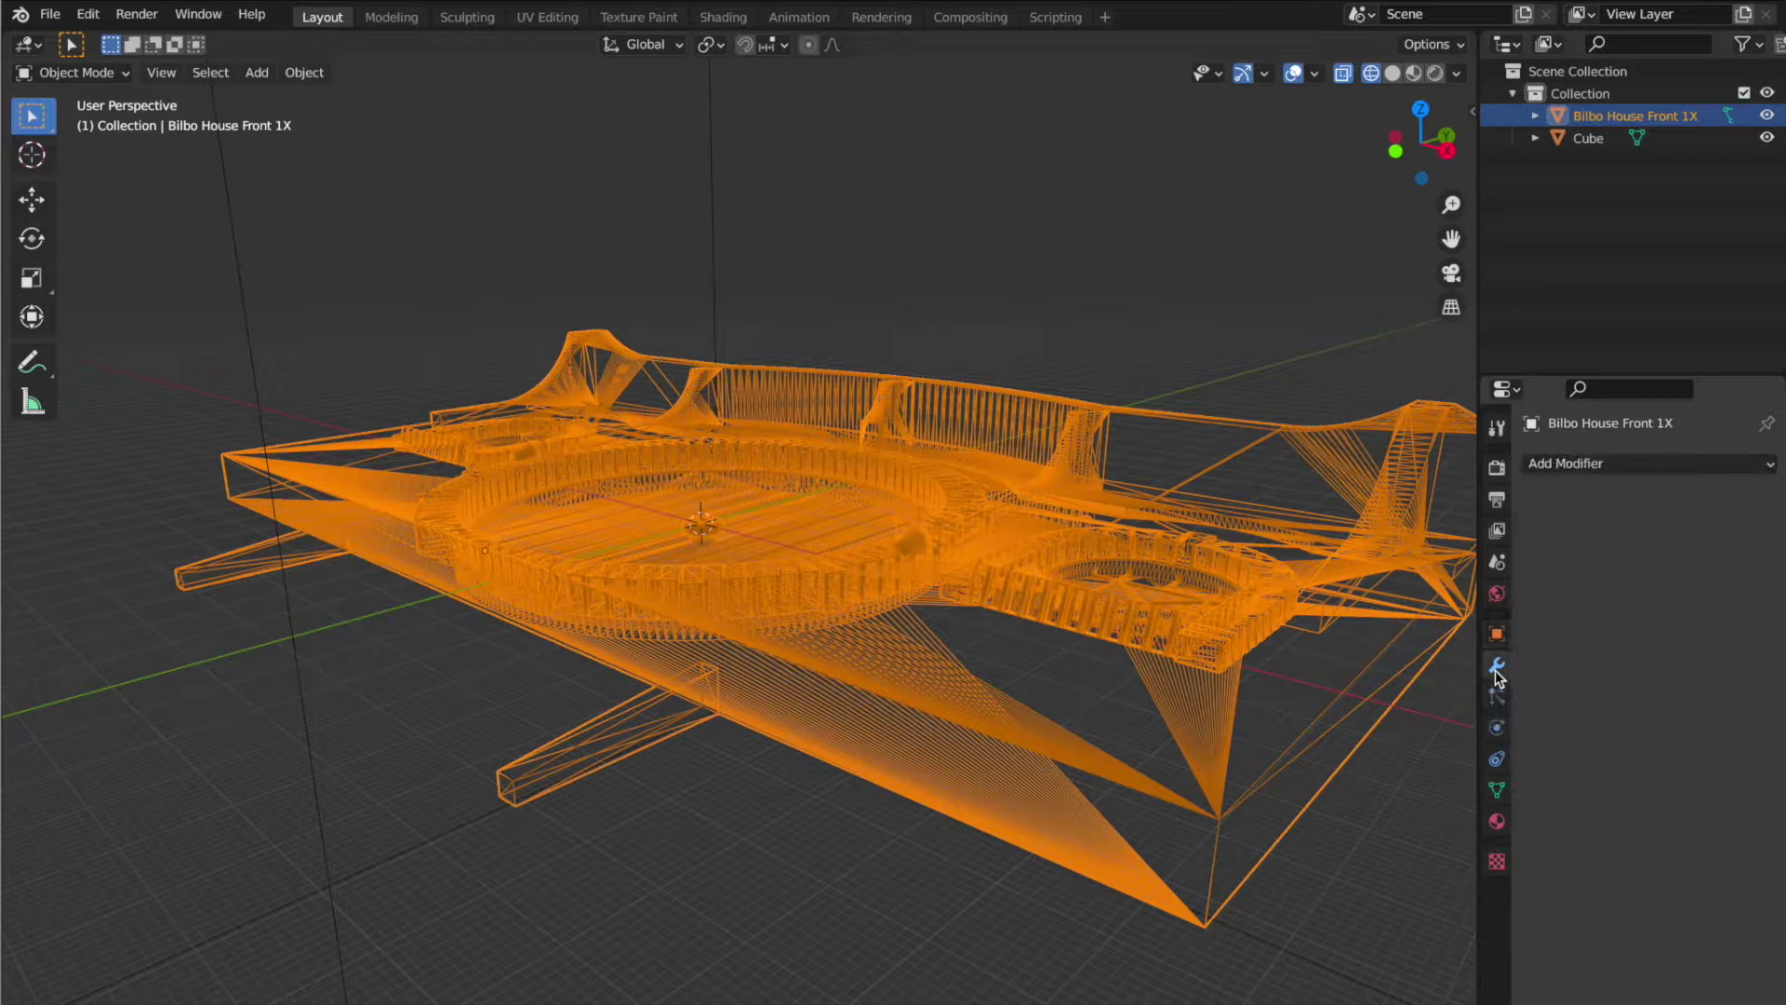
{"action": "left_click", "coordinate": [1614, 465]}
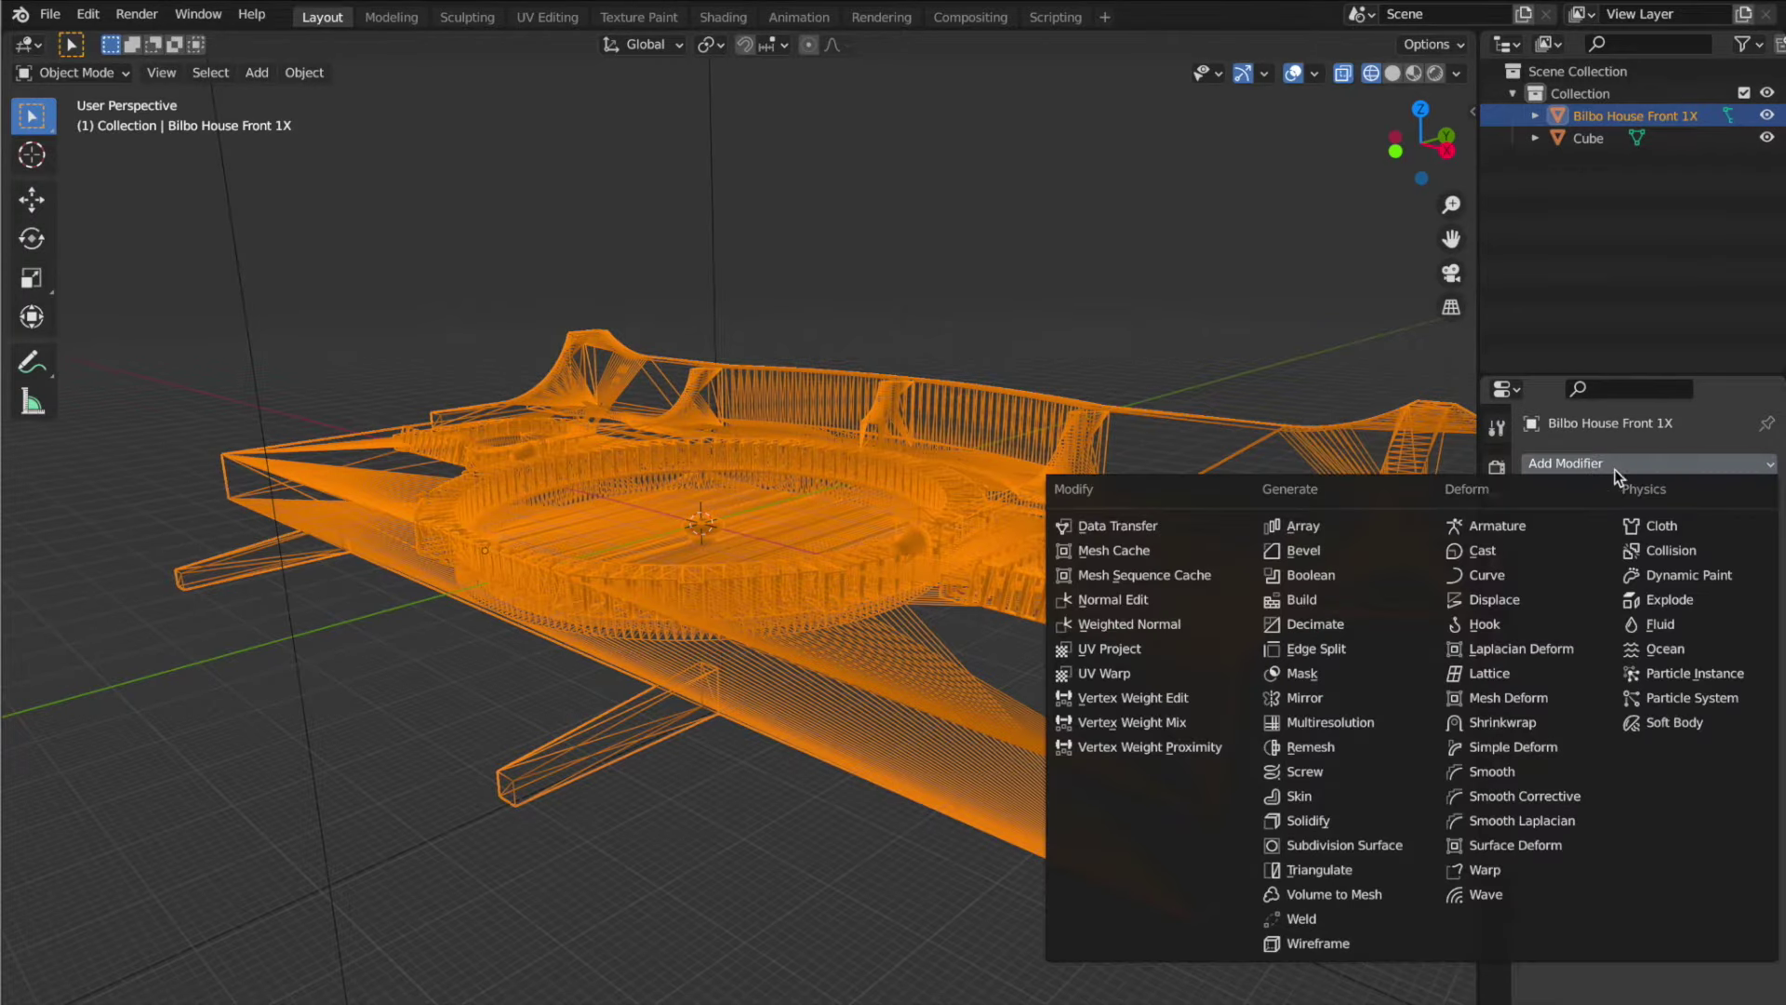
{"action": "left_click", "coordinate": [1354, 577]}
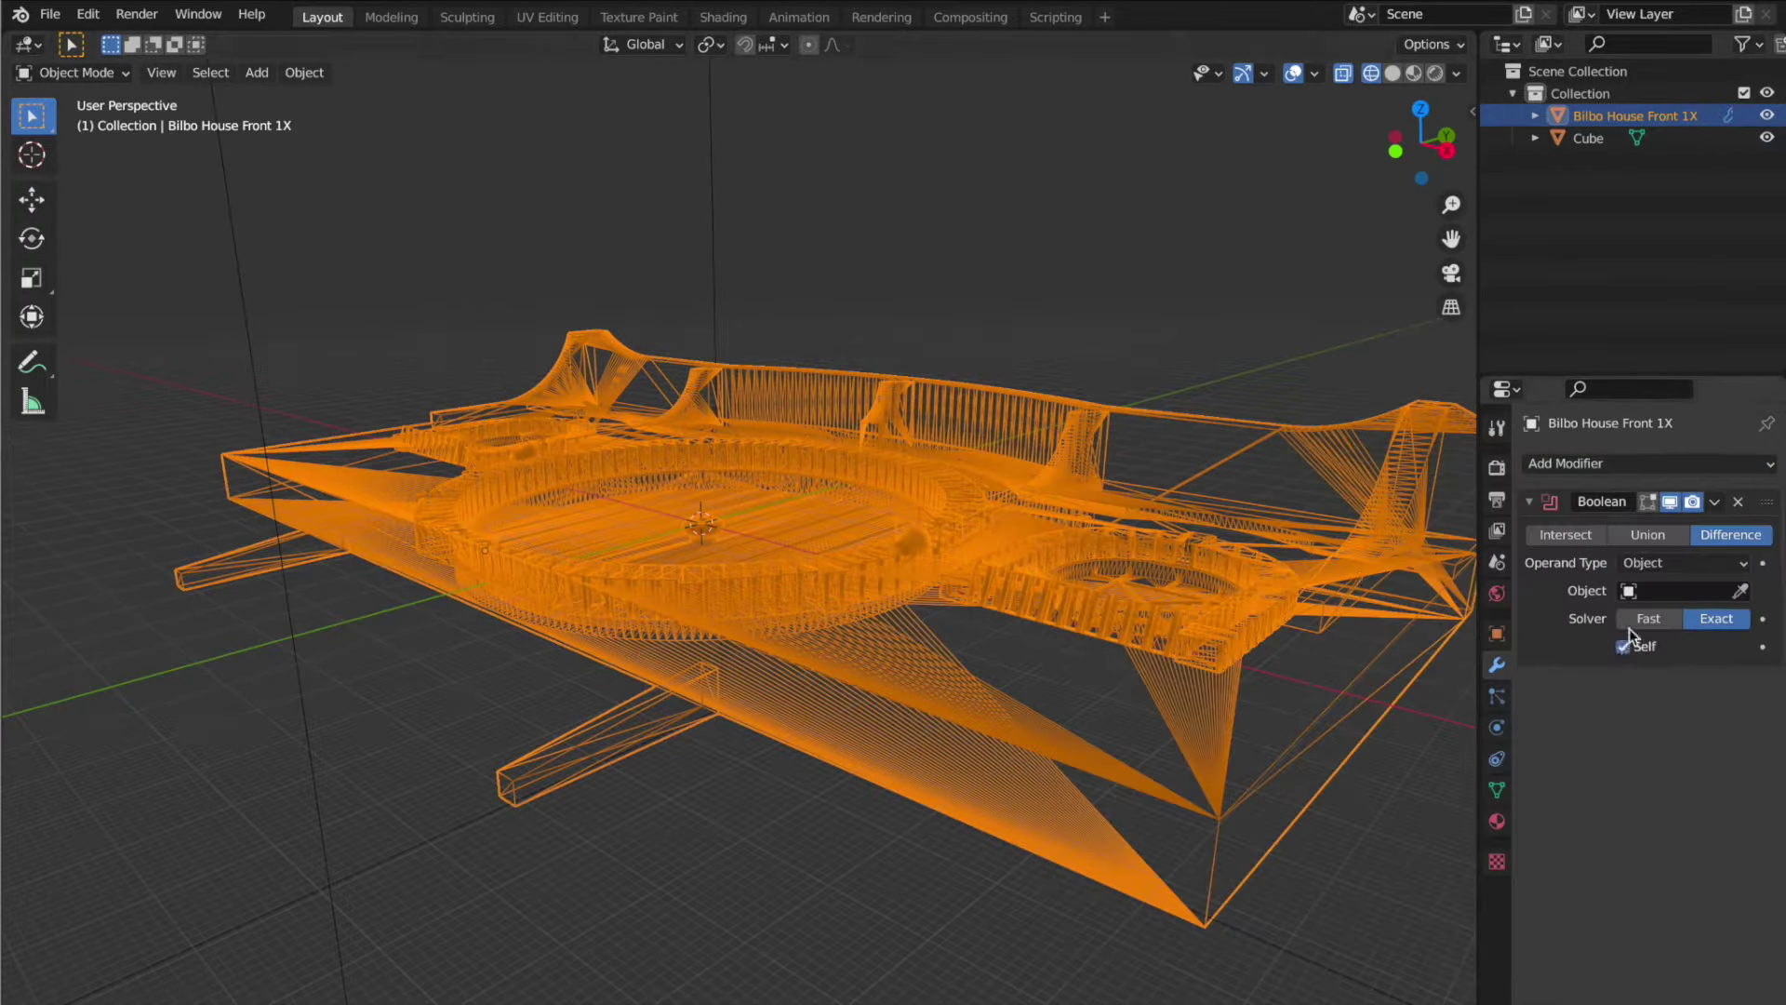
{"action": "left_click", "coordinate": [1581, 535]}
{"action": "left_click", "coordinate": [1646, 590]}
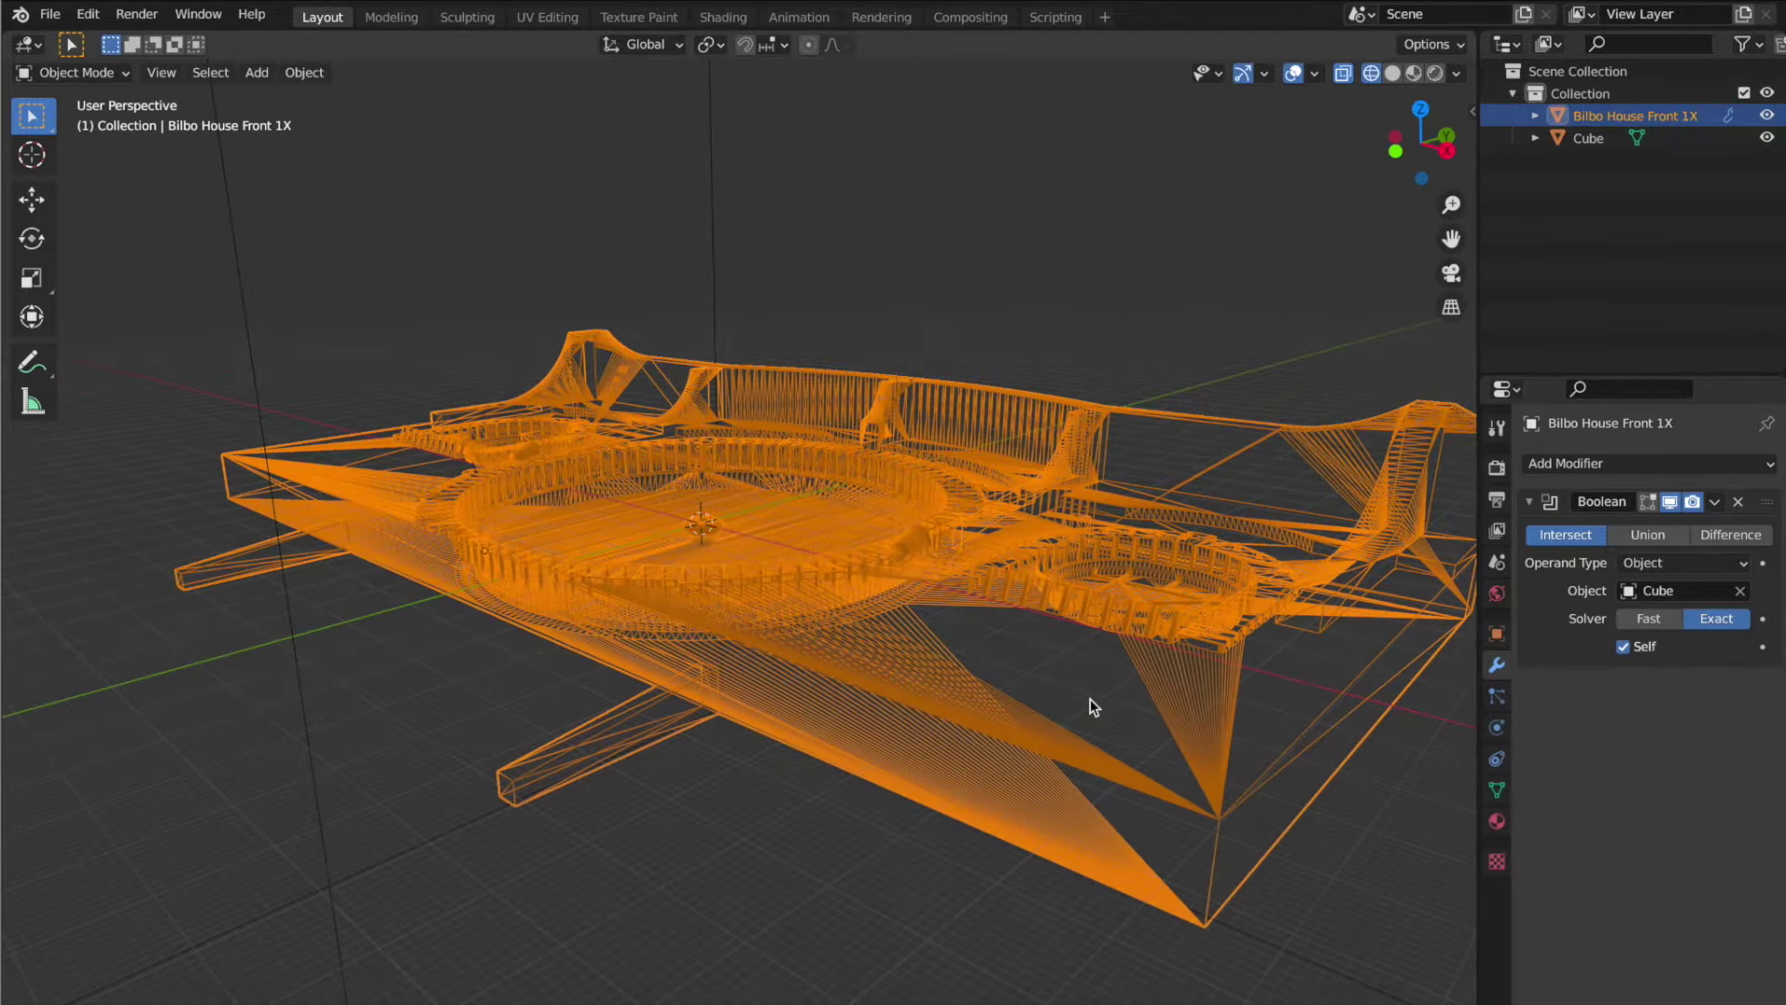
Step: Inspect the Boolean result and apply the modifier
{"action": "scroll", "coordinate": [1090, 706], "scroll_direction": "up", "scroll_amount": 2}
{"action": "mouse_move", "coordinate": [1090, 706]}
{"action": "middle_mouse_down"}
{"action": "mouse_move", "coordinate": [1108, 698]}
{"action": "mouse_move", "coordinate": [1033, 666]}
{"action": "mouse_move", "coordinate": [1119, 696]}
{"action": "middle_mouse_up"}
{"action": "left_click", "coordinate": [1714, 501]}
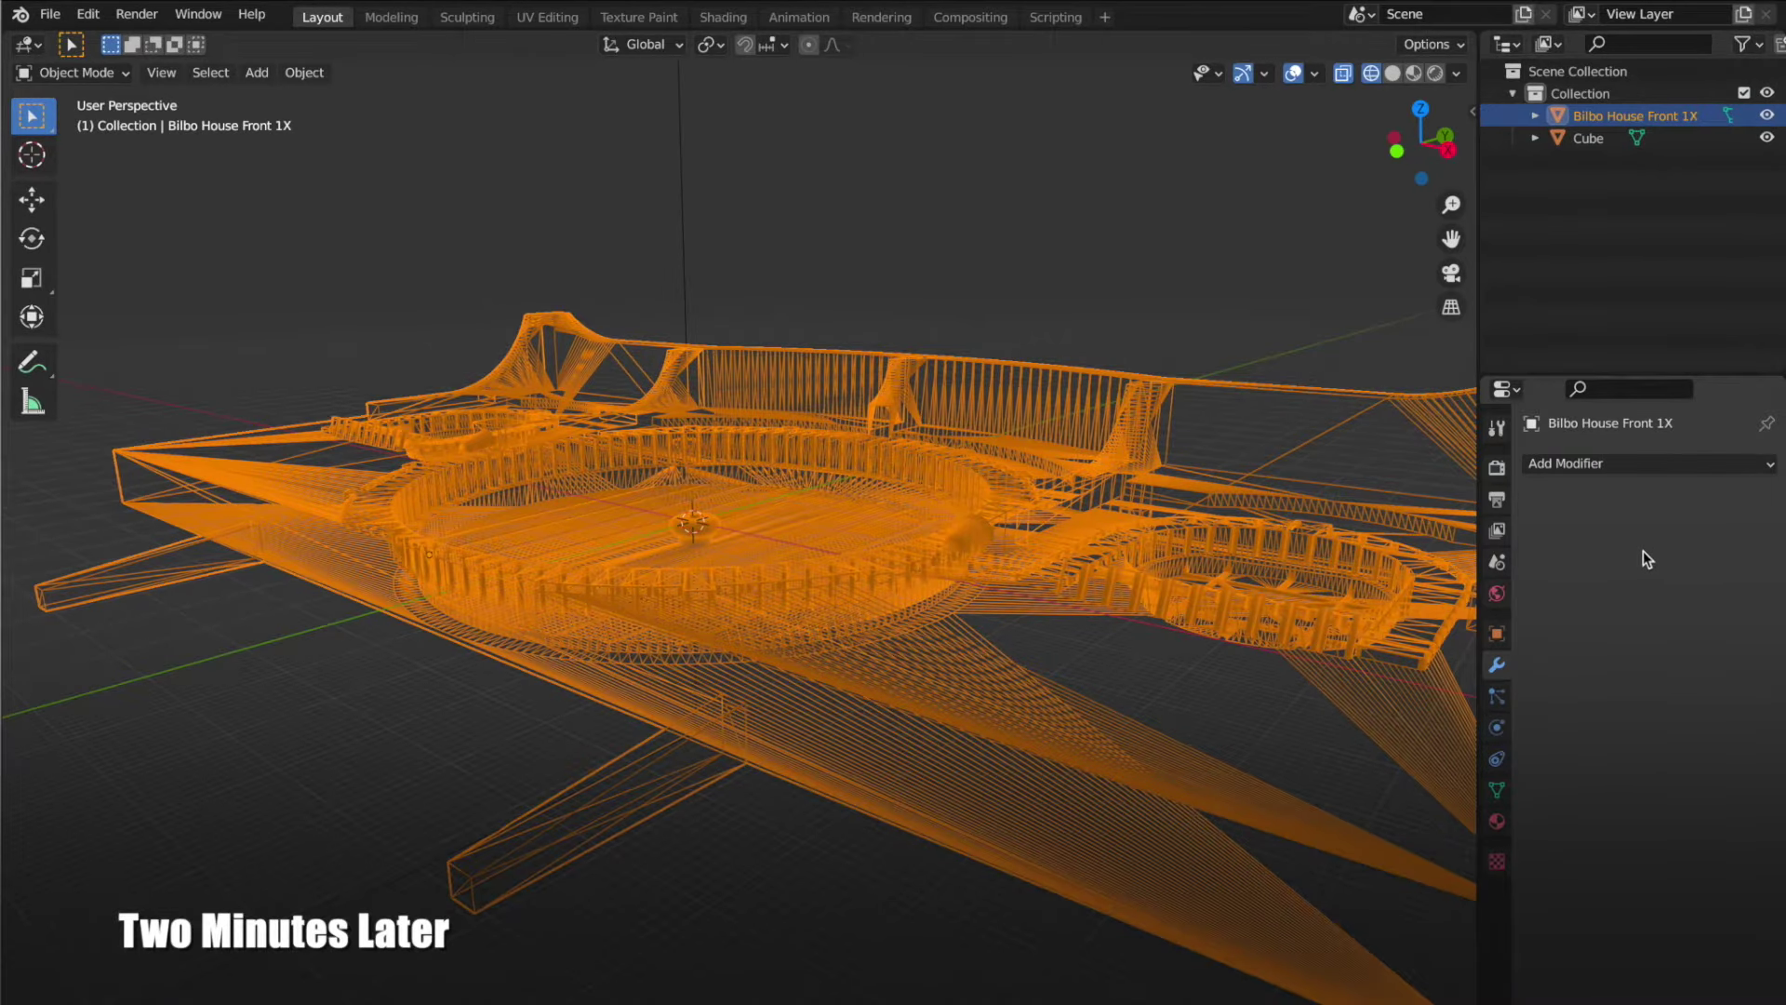
Step: Delete the Cube from the scene
{"action": "left_click", "coordinate": [1600, 141]}
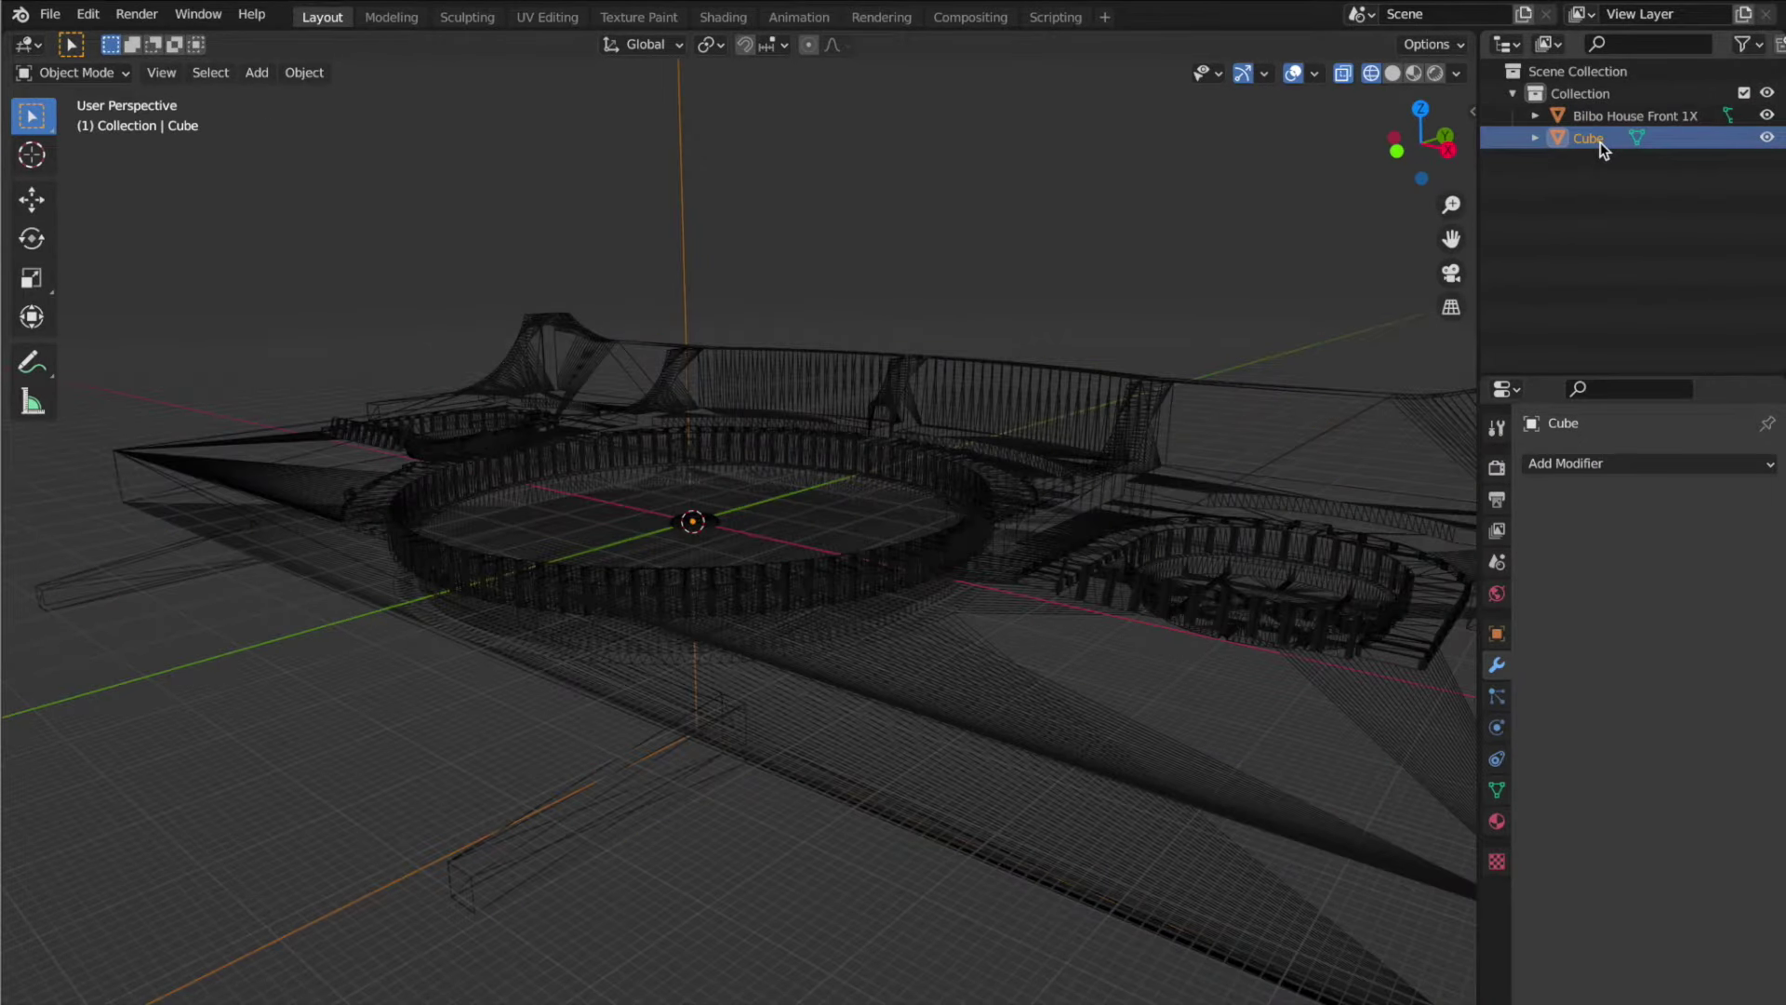
{"action": "key", "text": "Delete"}
{"action": "scroll", "coordinate": [1298, 336], "scroll_direction": "down", "scroll_amount": 5}
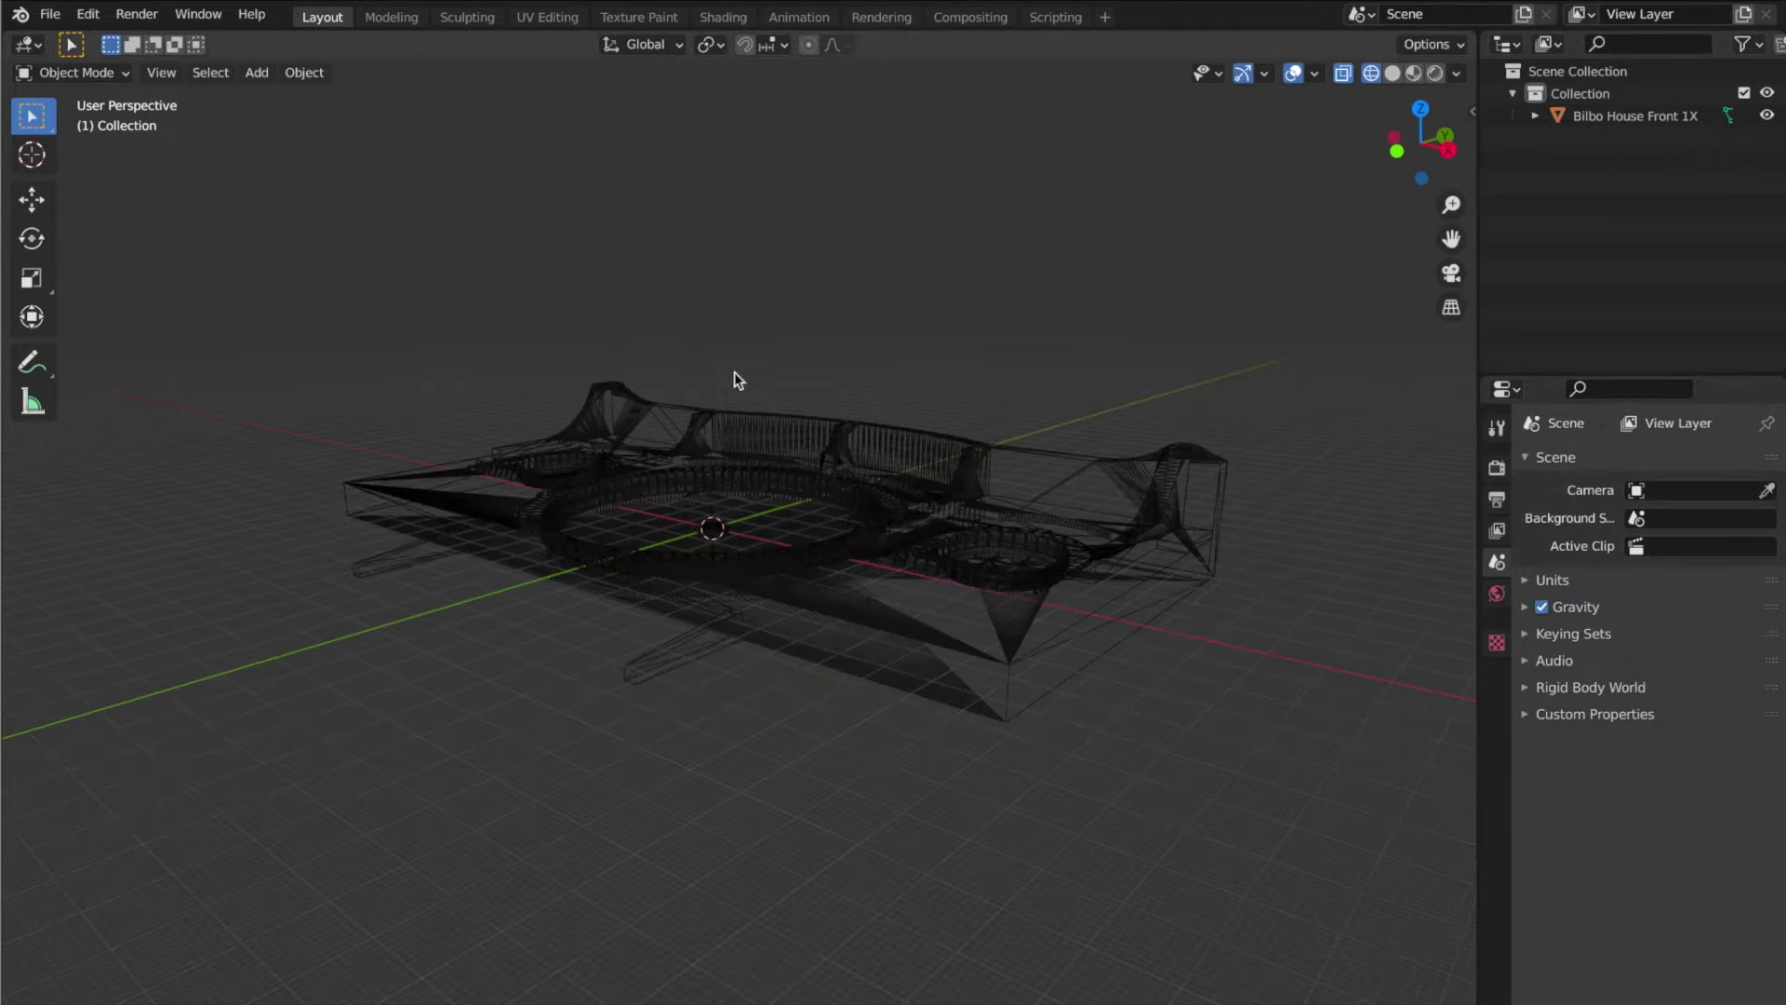
Step: Export the mesh to the Models folder as bilbo_house_front_fixed.stl
{"action": "left_click", "coordinate": [49, 14]}
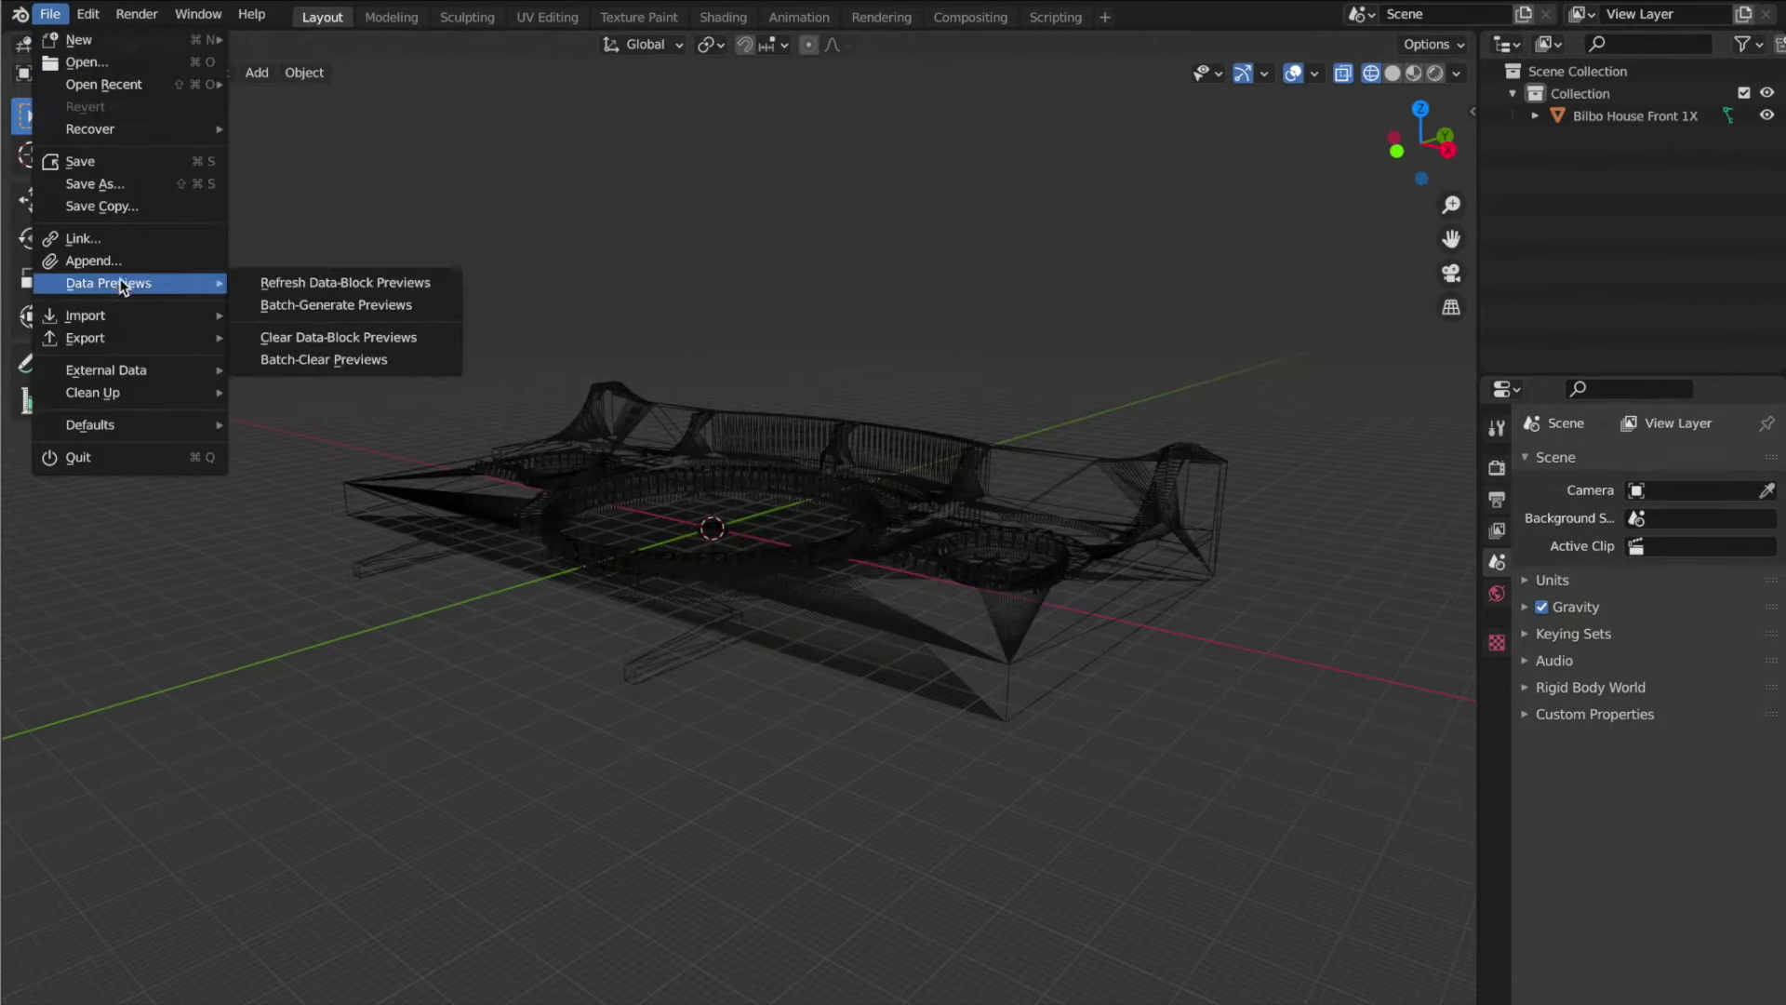
{"action": "mouse_move", "coordinate": [121, 339]}
{"action": "left_click", "coordinate": [284, 448]}
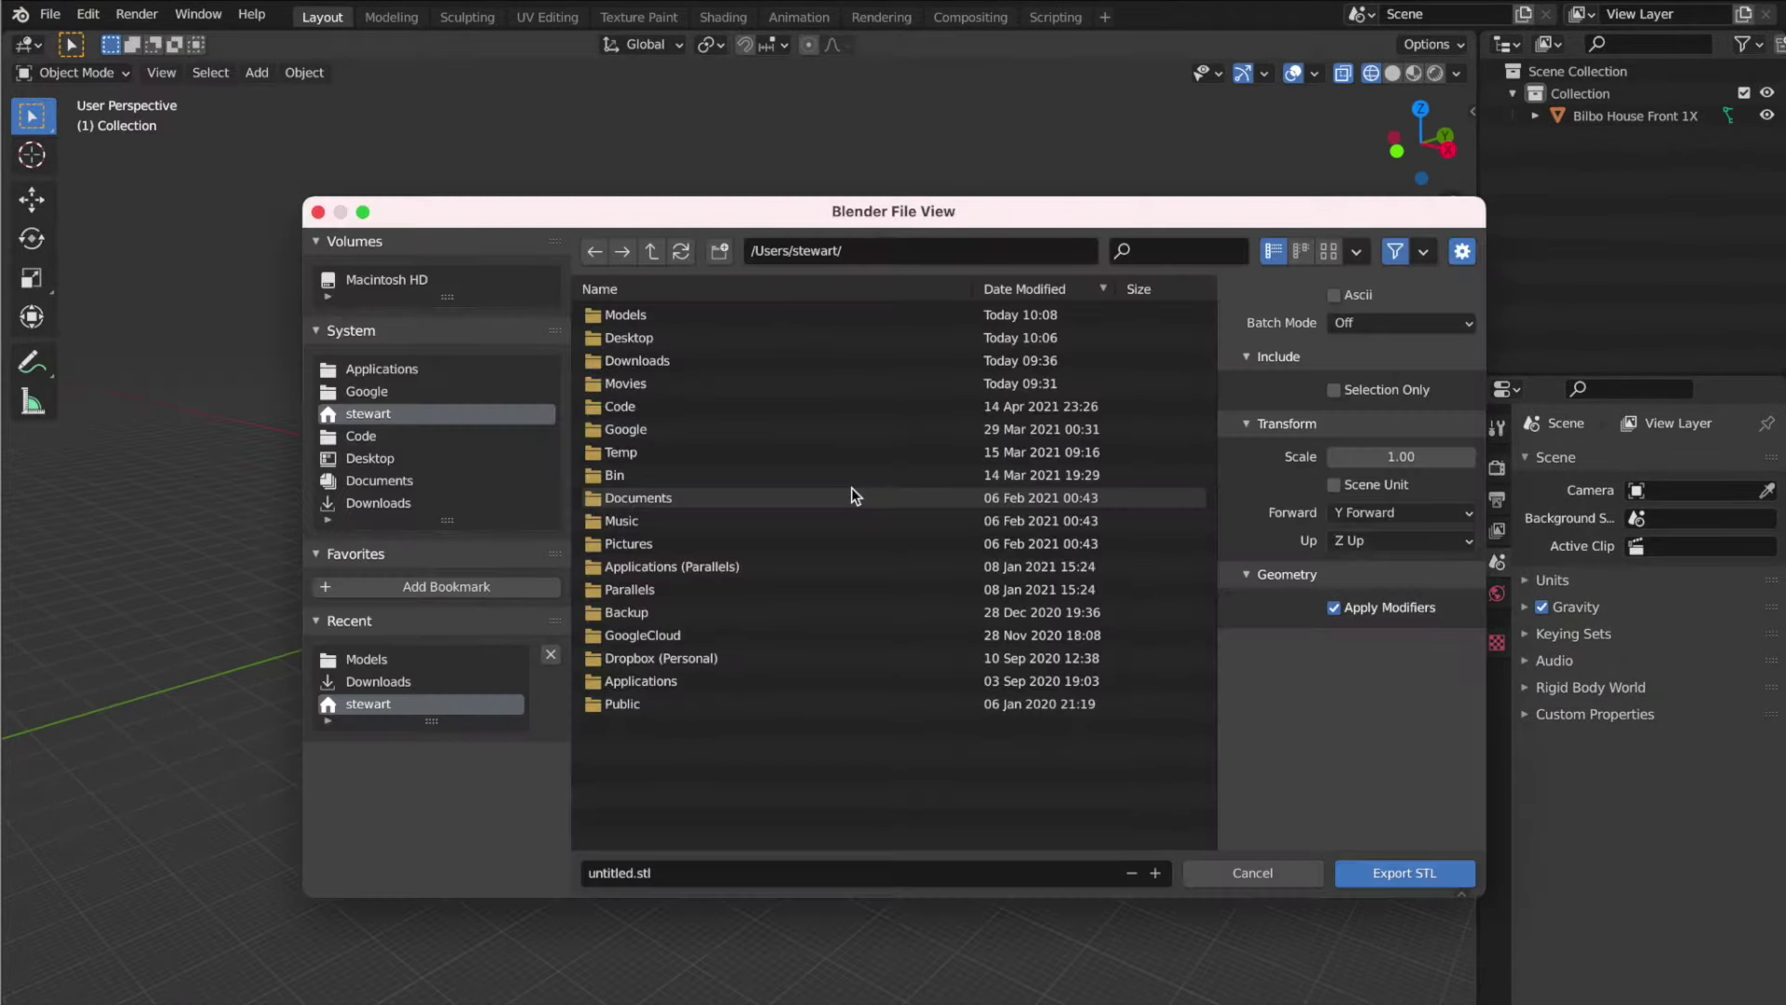
{"action": "double_click", "coordinate": [696, 390]}
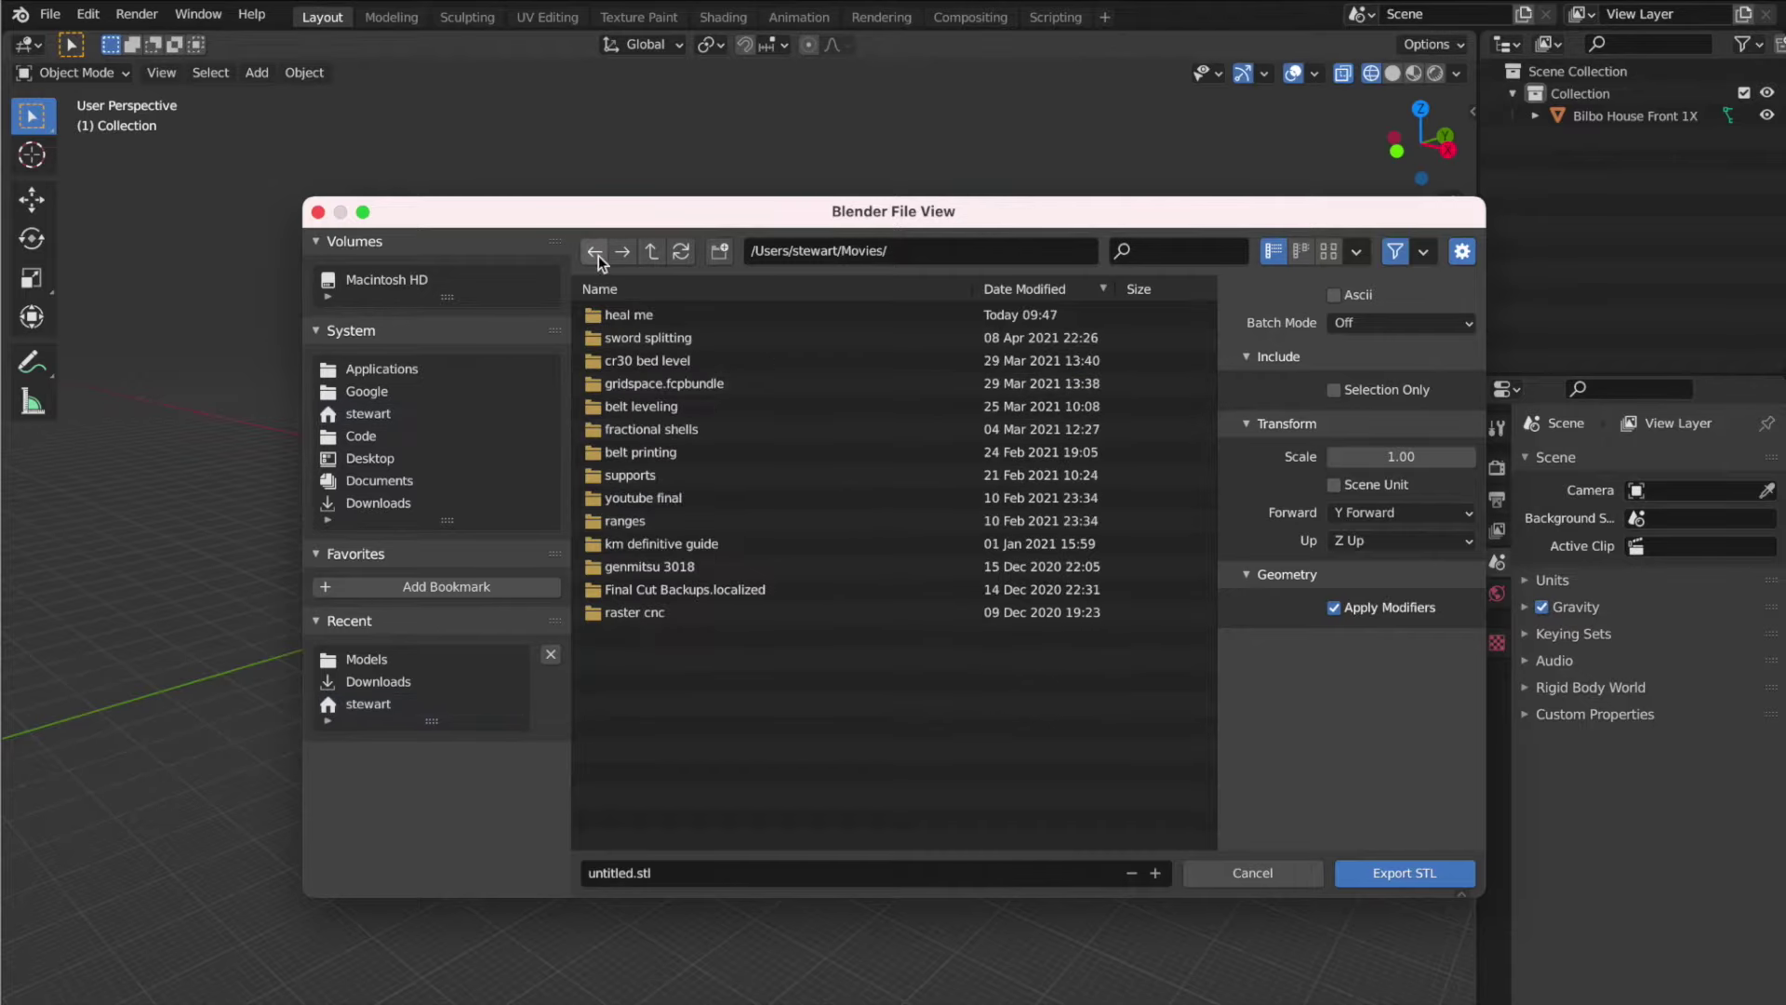
{"action": "left_click", "coordinate": [596, 252]}
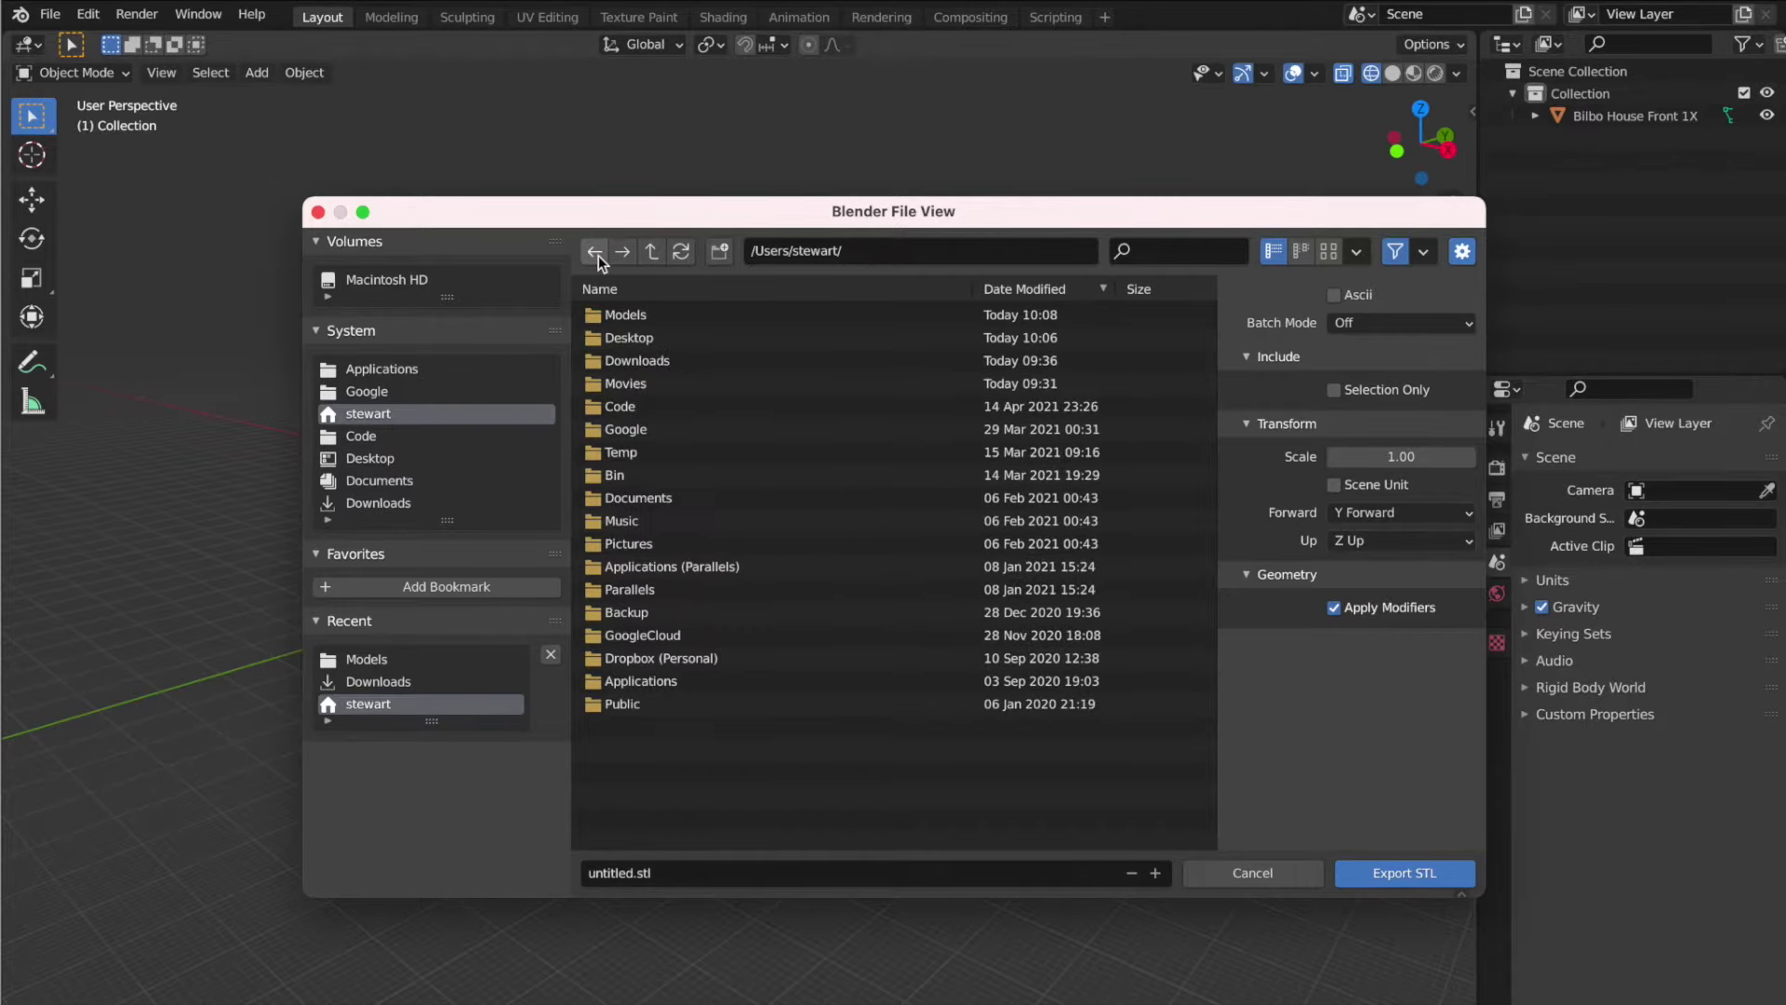
{"action": "left_click", "coordinate": [661, 314]}
{"action": "left_click", "coordinate": [660, 314]}
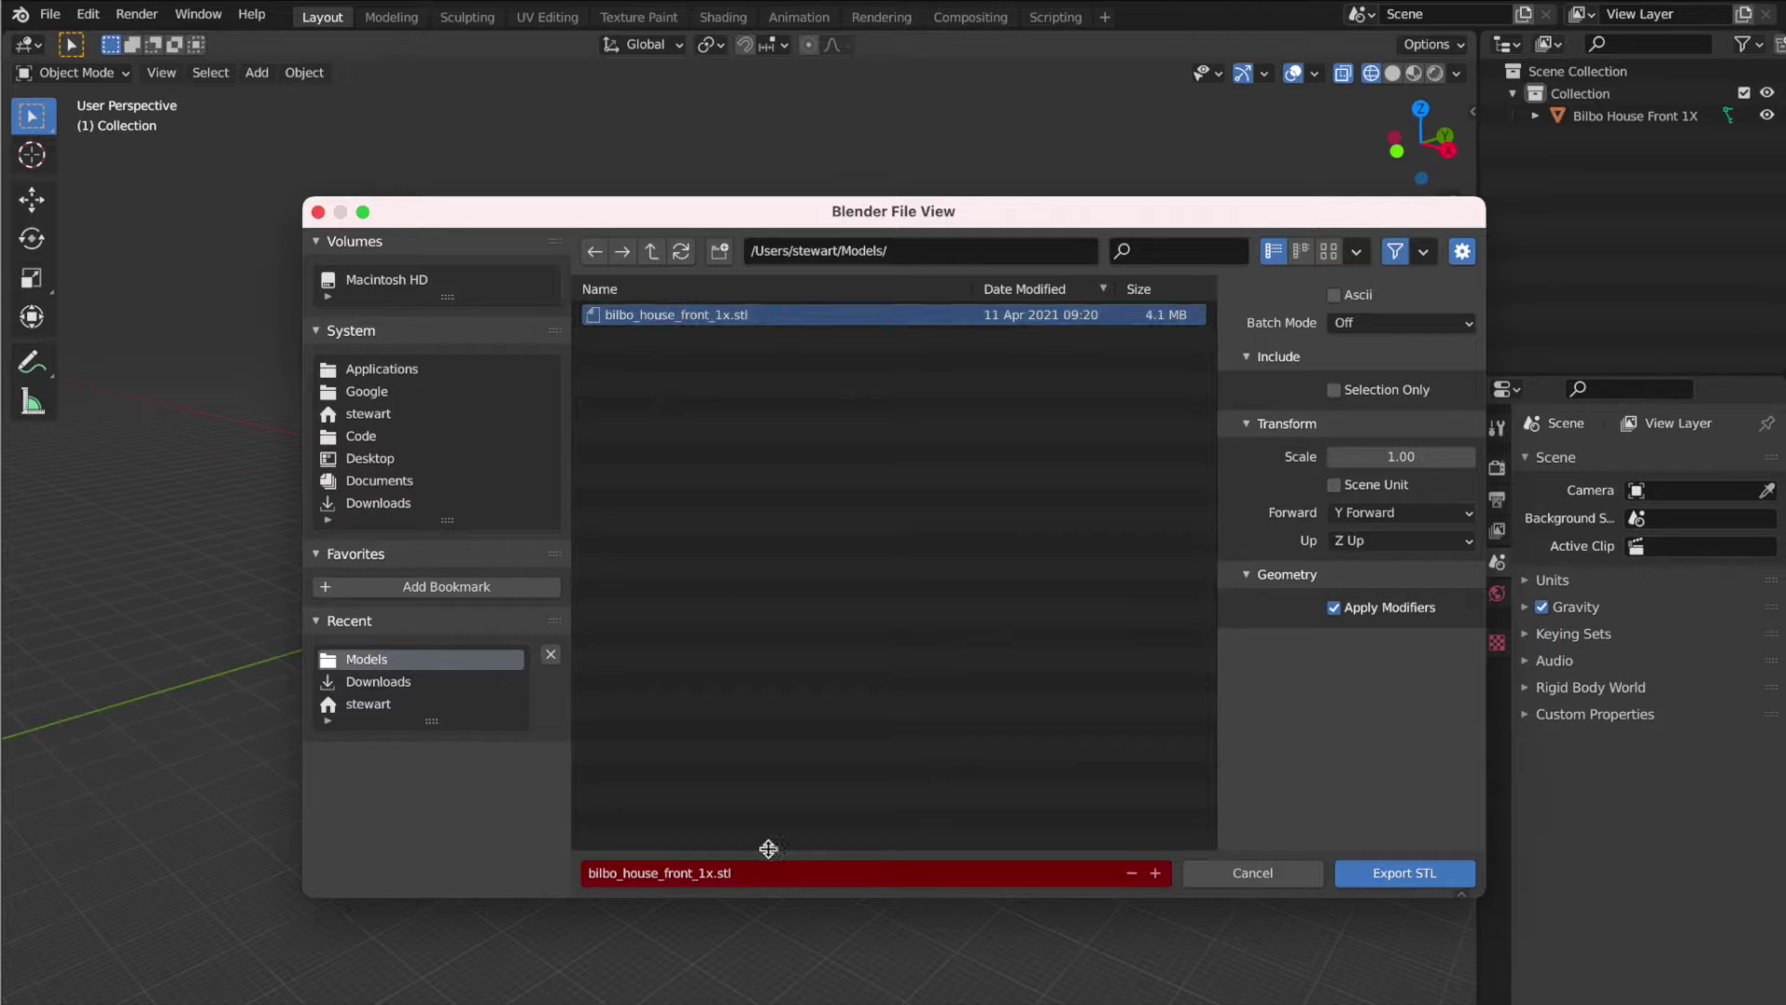
{"action": "left_click", "coordinate": [704, 879]}
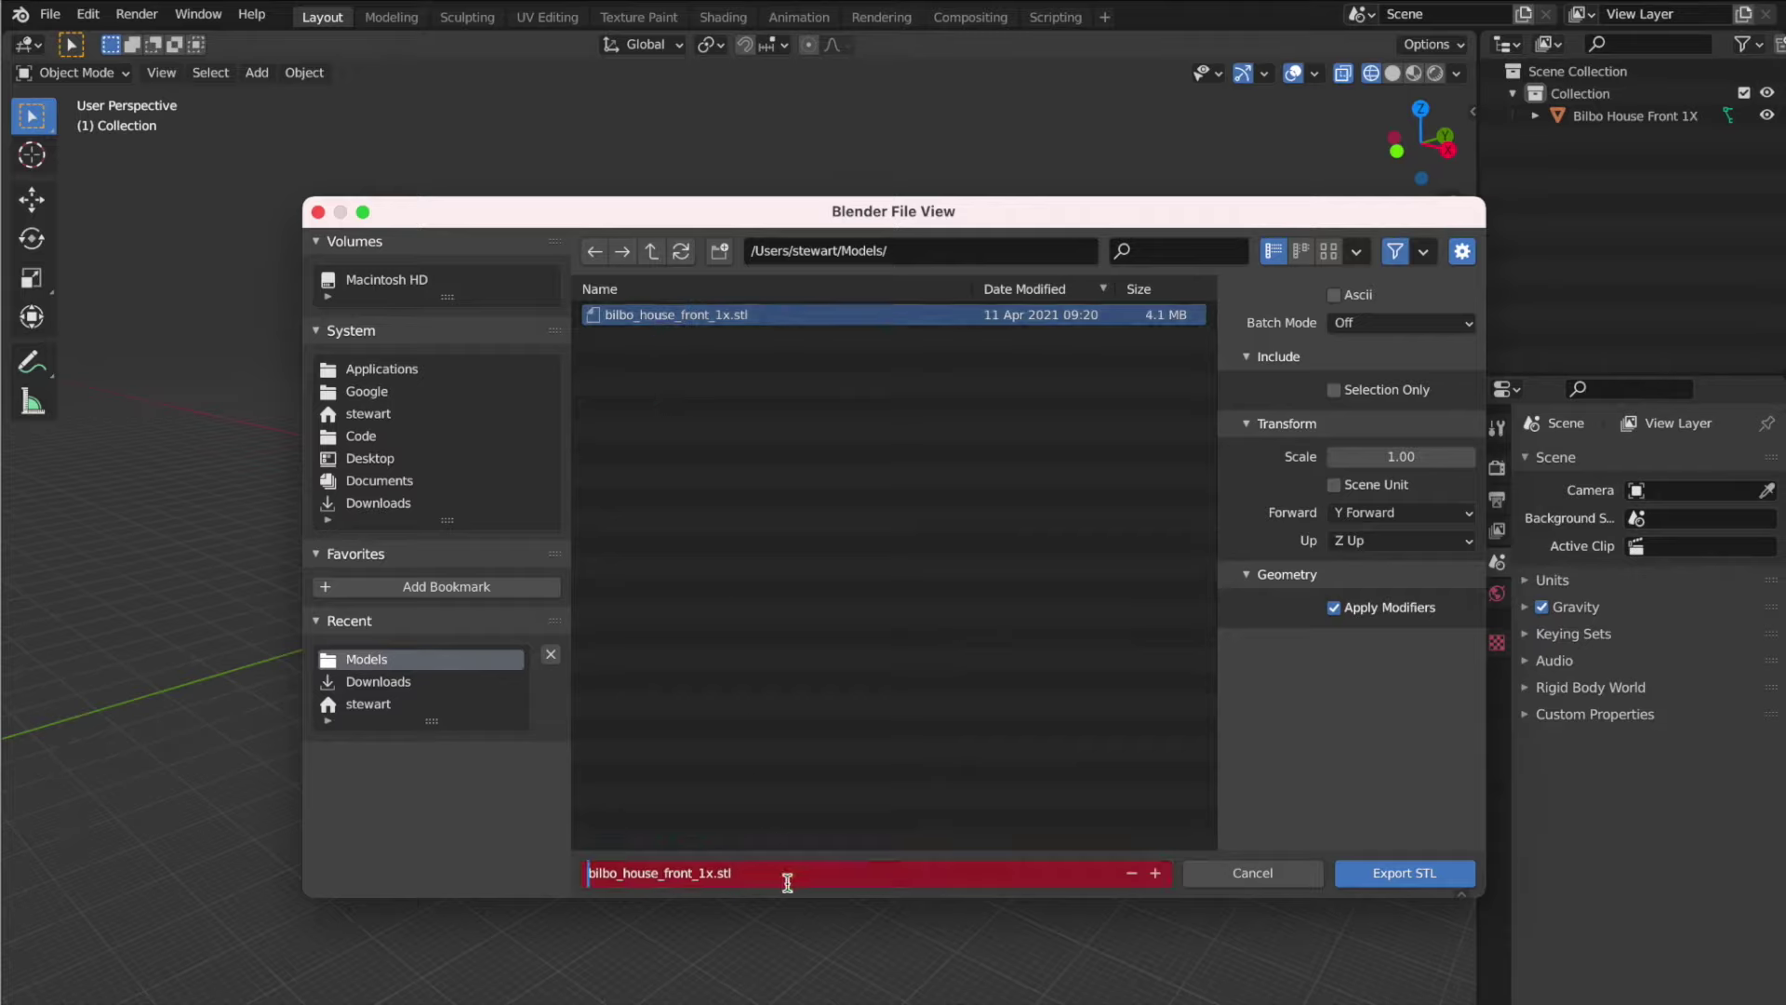
{"action": "key", "text": "BackSpace"}
{"action": "key", "text": "BackSpace"}
{"action": "type", "text": "fixed"}
{"action": "left_click", "coordinate": [1360, 879]}
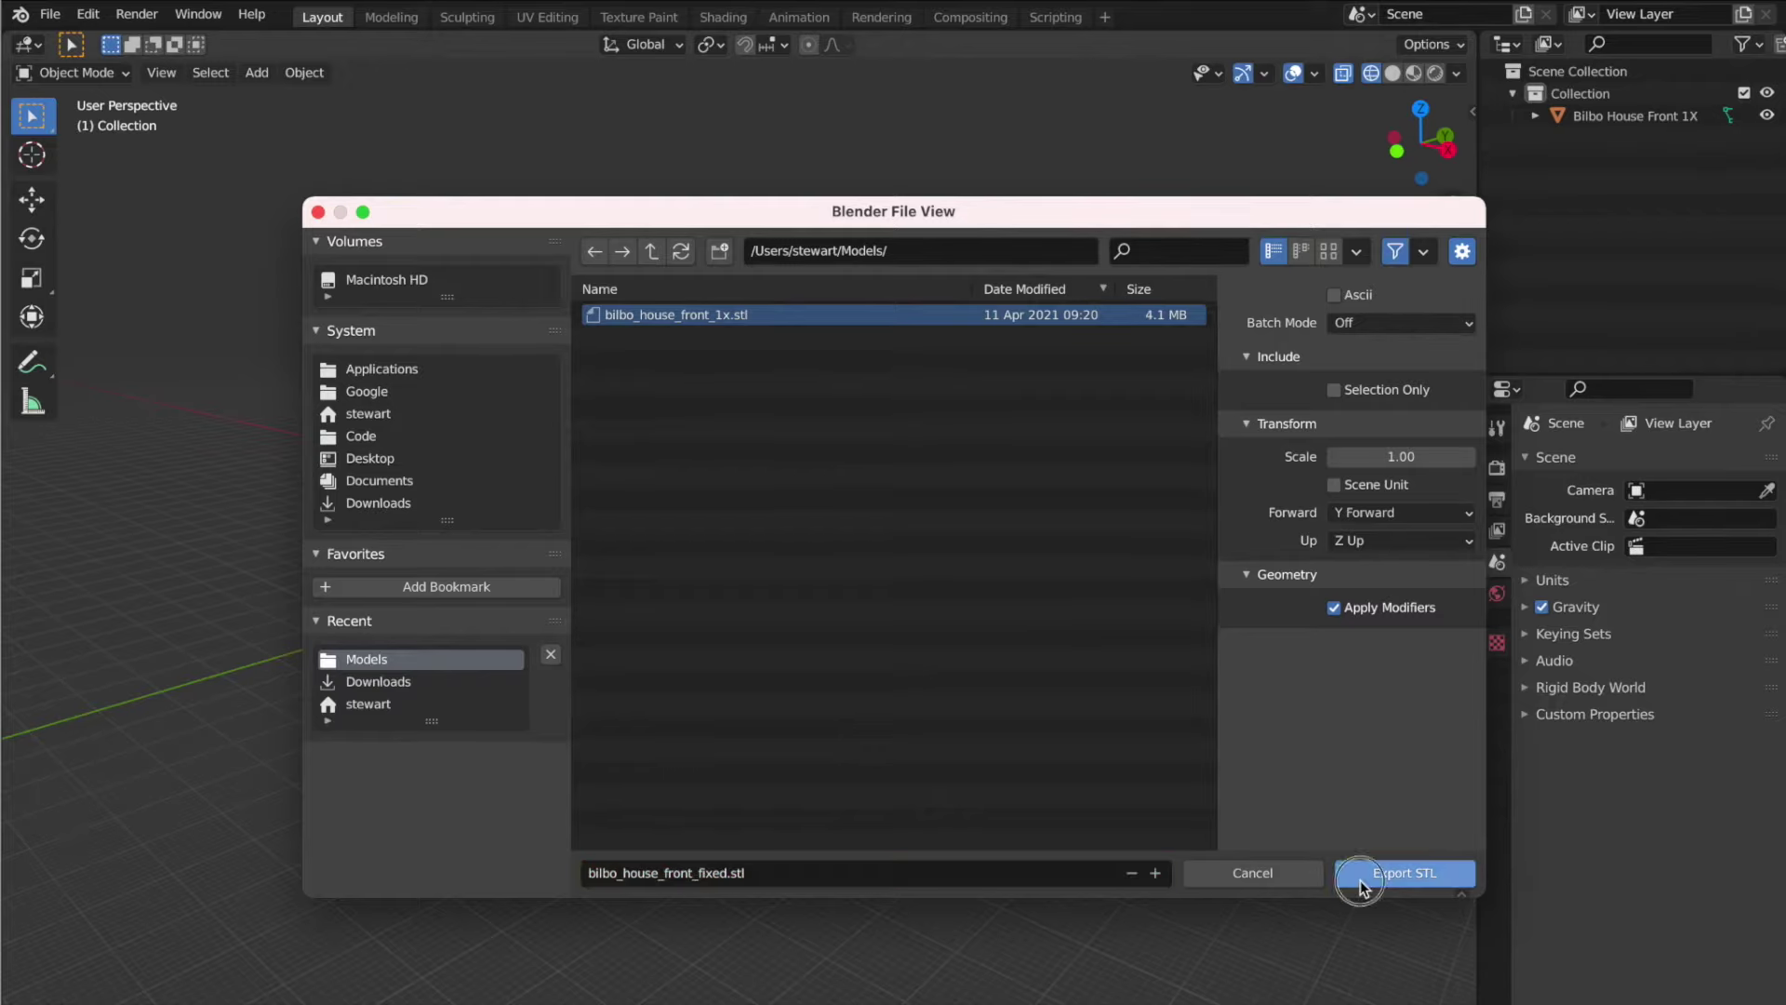
{"action": "left_click", "coordinate": [1360, 880]}
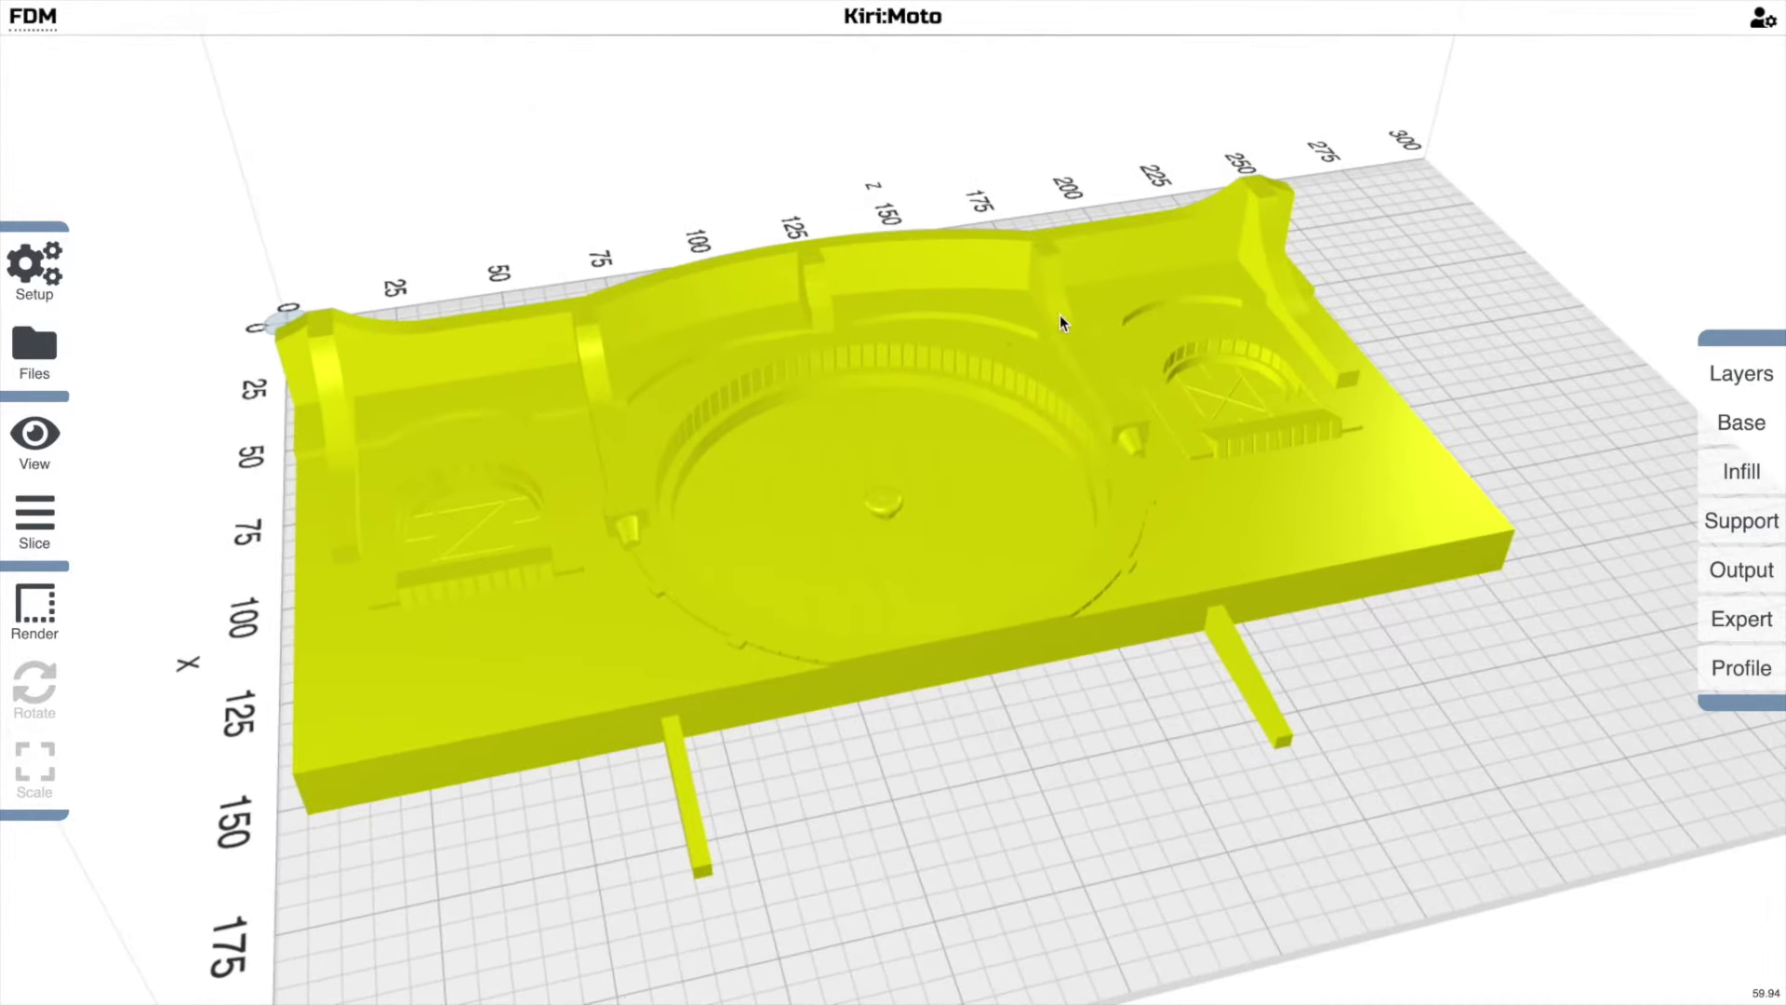
Step: Clear the old model from the plate and import bilbo_house_front_fixed.stl
{"action": "scroll", "coordinate": [1063, 323], "scroll_direction": "up", "scroll_amount": 2}
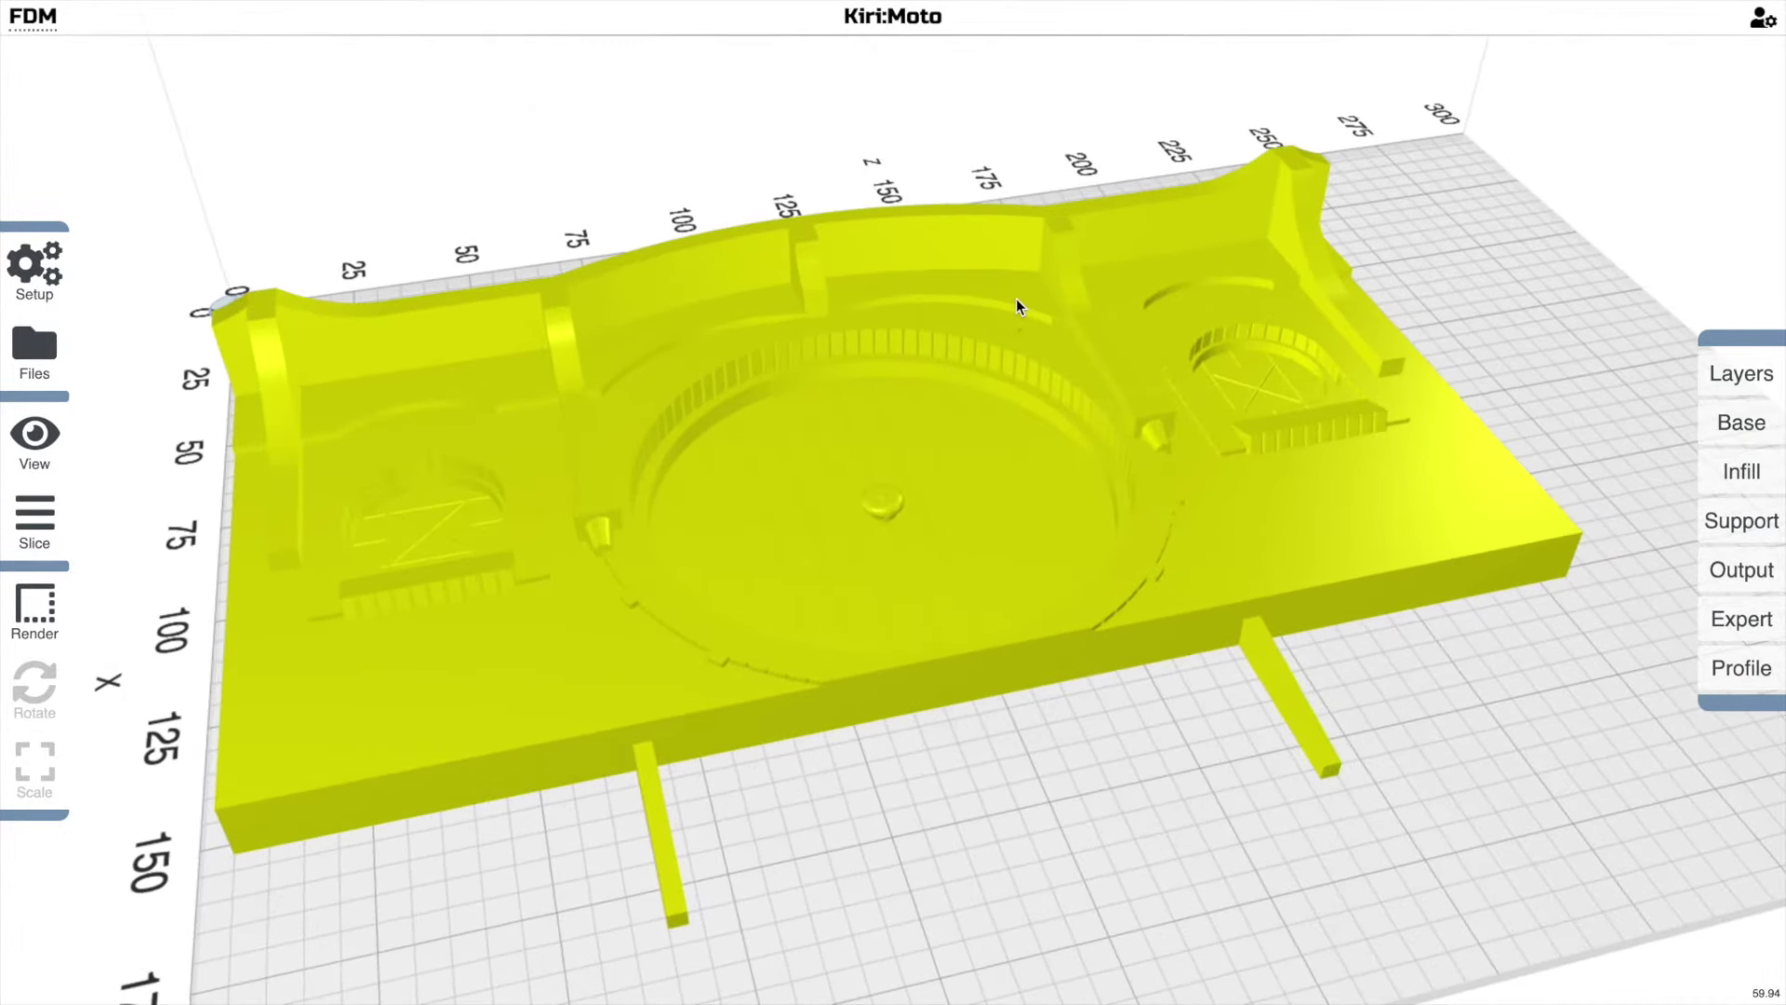
{"action": "left_click", "coordinate": [1016, 298]}
{"action": "left_click", "coordinate": [30, 70]}
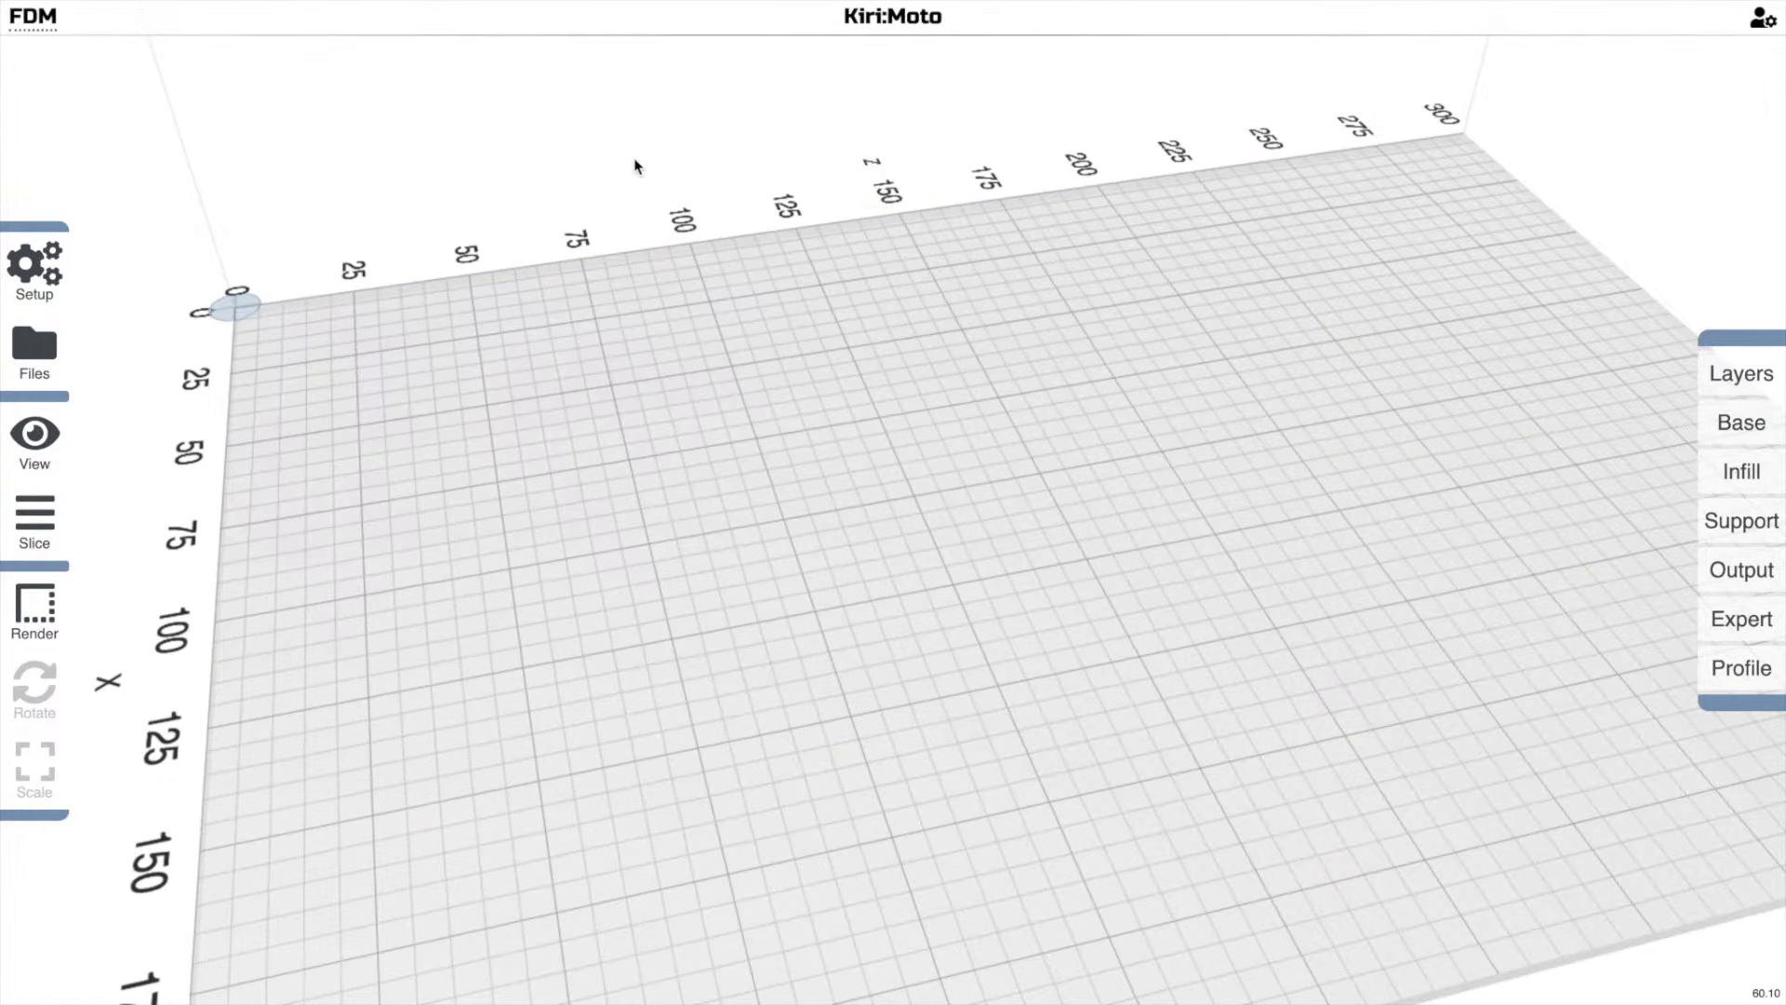
{"action": "mouse_move", "coordinate": [44, 371]}
{"action": "left_click", "coordinate": [193, 374]}
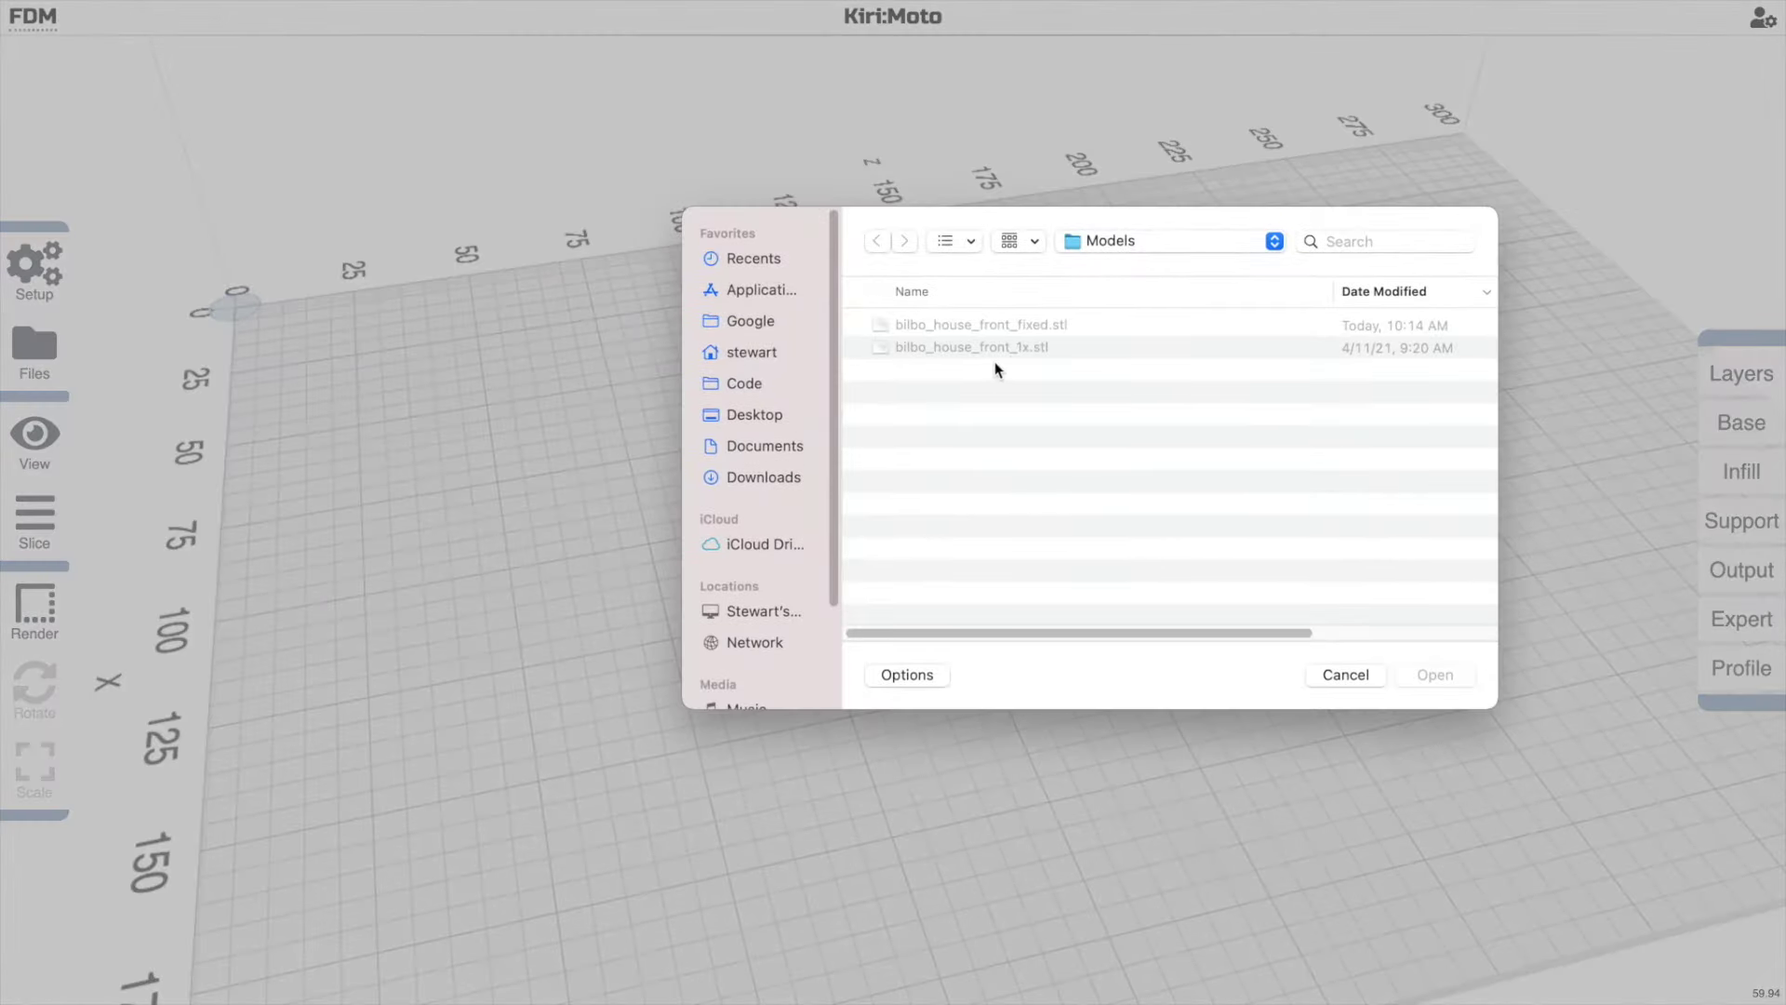
{"action": "double_click", "coordinate": [1030, 325]}
{"action": "left_click", "coordinate": [917, 415]}
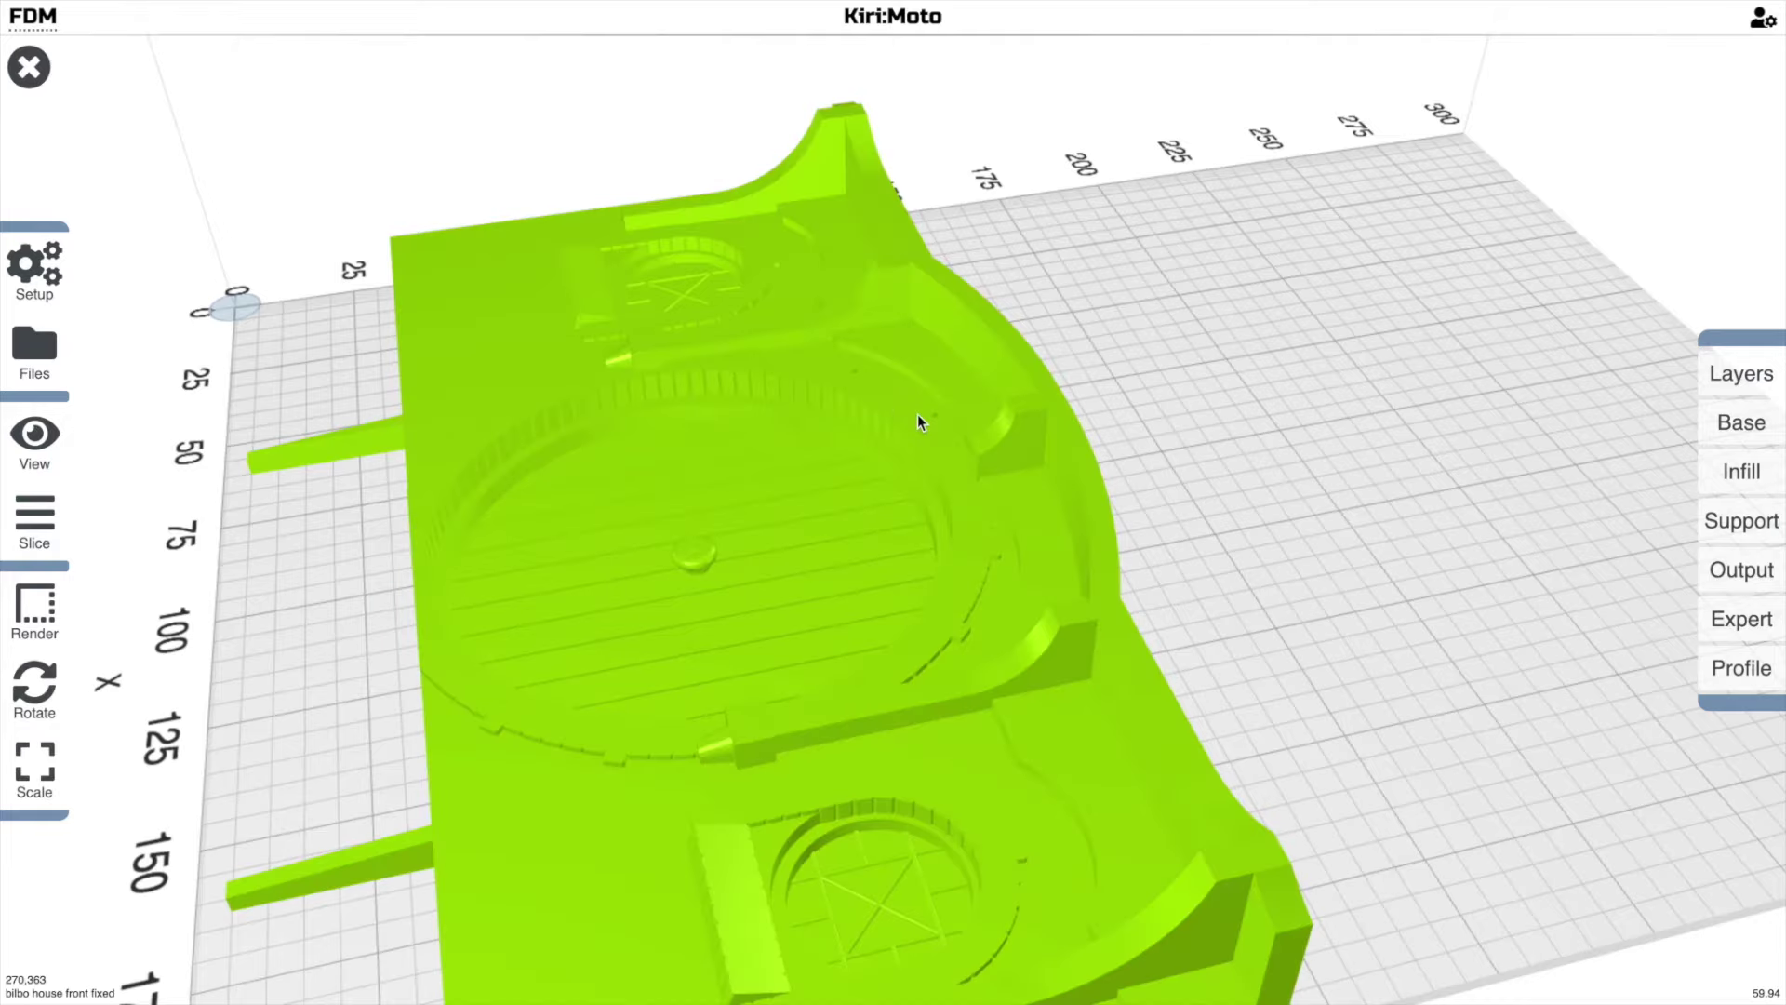
Step: Slice the fixed house front into 895 layers and orbit to inspect the result
{"action": "left_click", "coordinate": [917, 415]}
{"action": "left_click_drag", "start_coordinate": [917, 415], "coordinate": [831, 521]}
{"action": "key", "text": "s"}
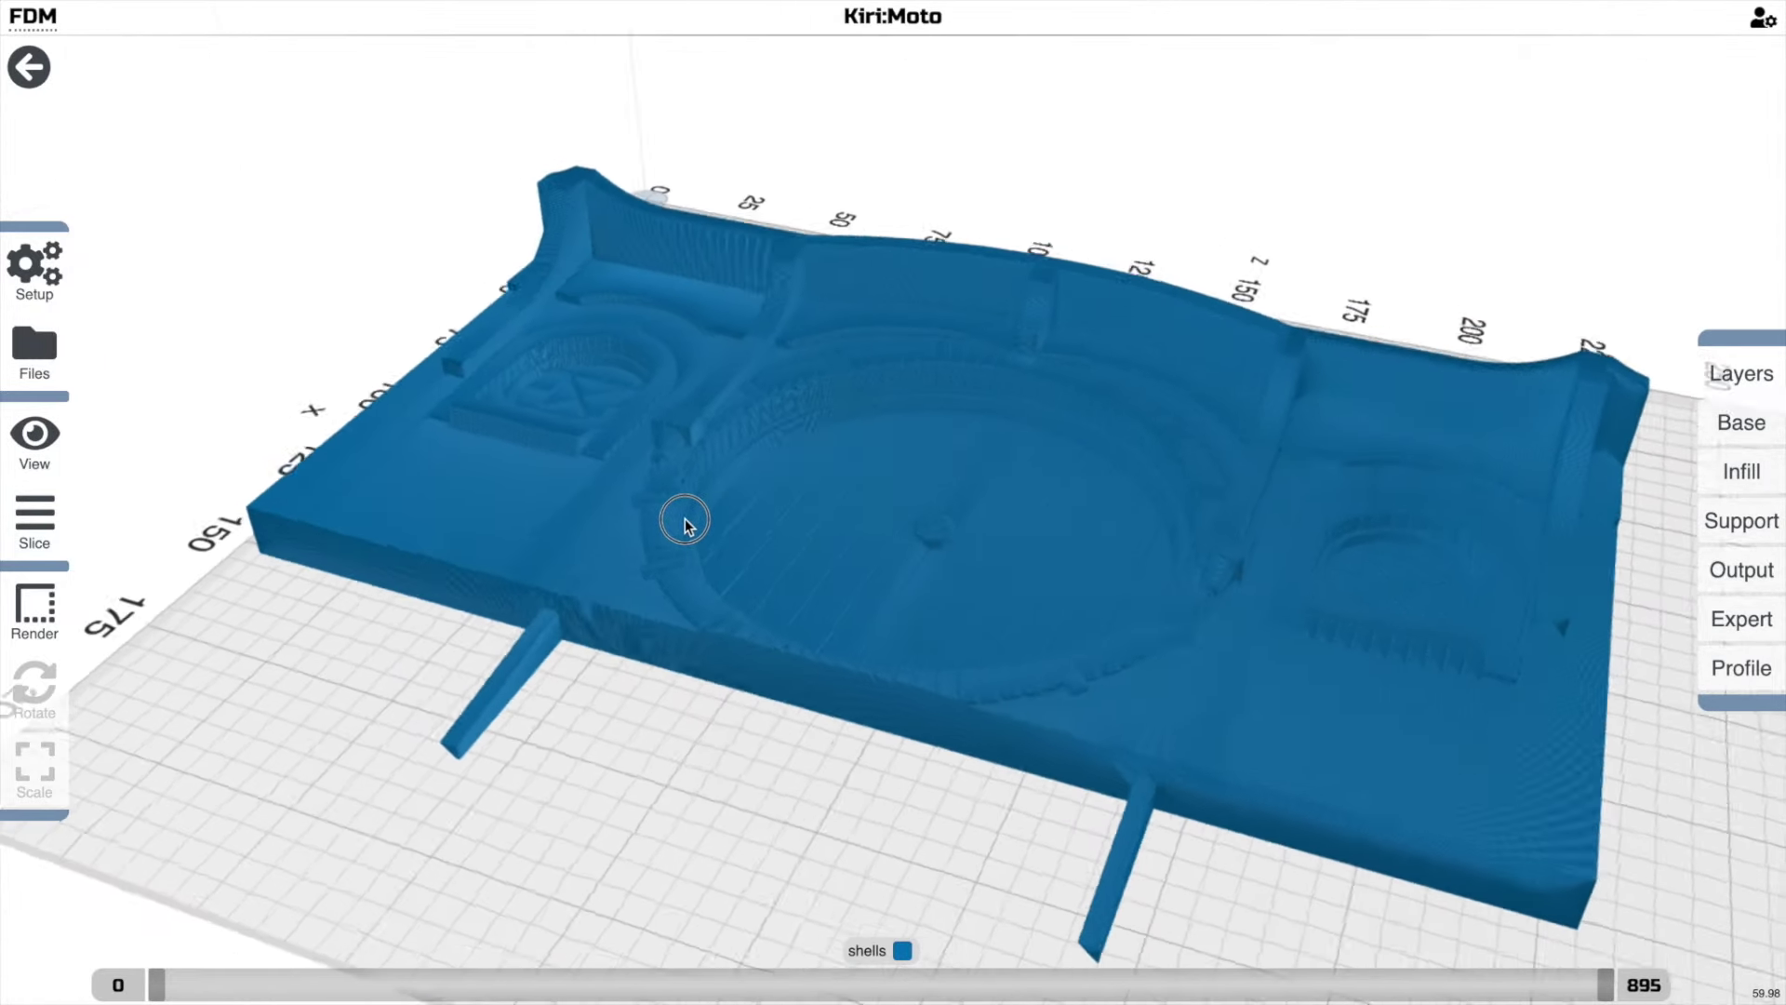
{"action": "left_click_drag", "start_coordinate": [683, 524], "coordinate": [728, 529]}
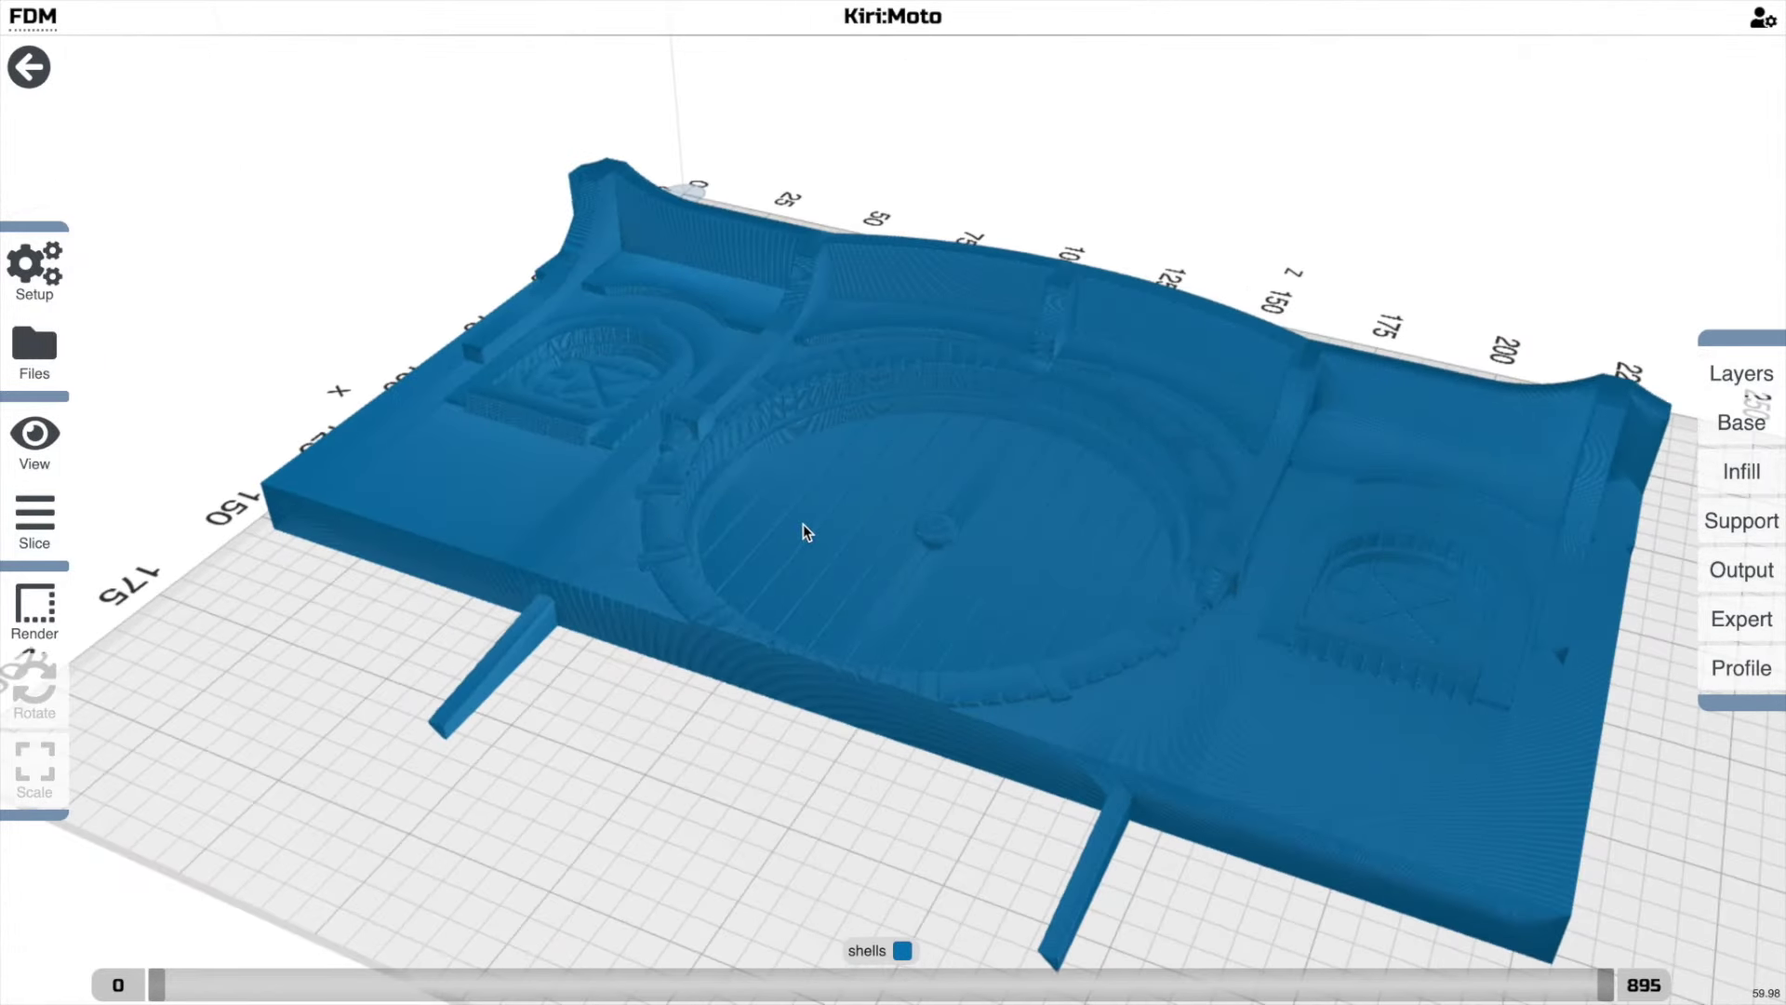